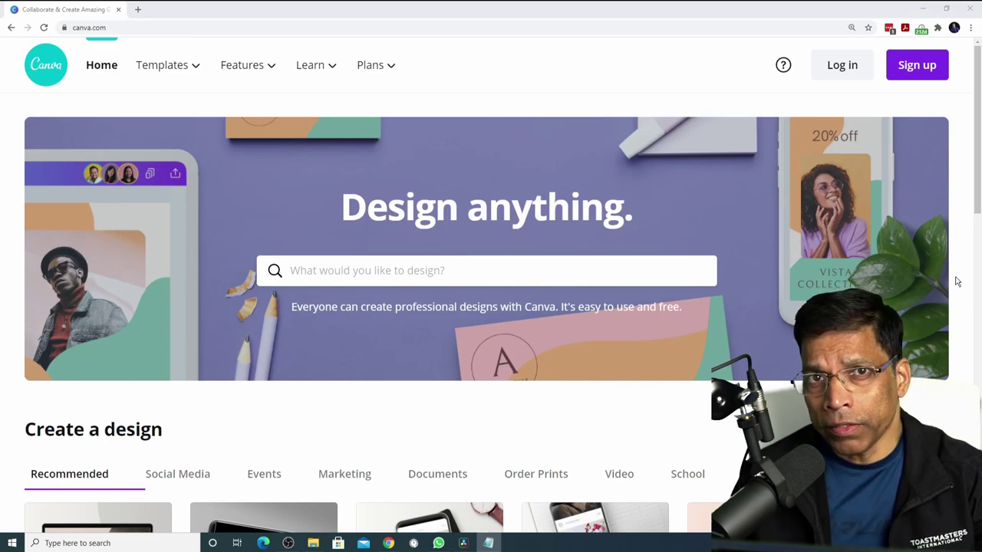
# - On canva.com, start creating a new Canva account with the Sign up button
pyautogui.click(195, 28)
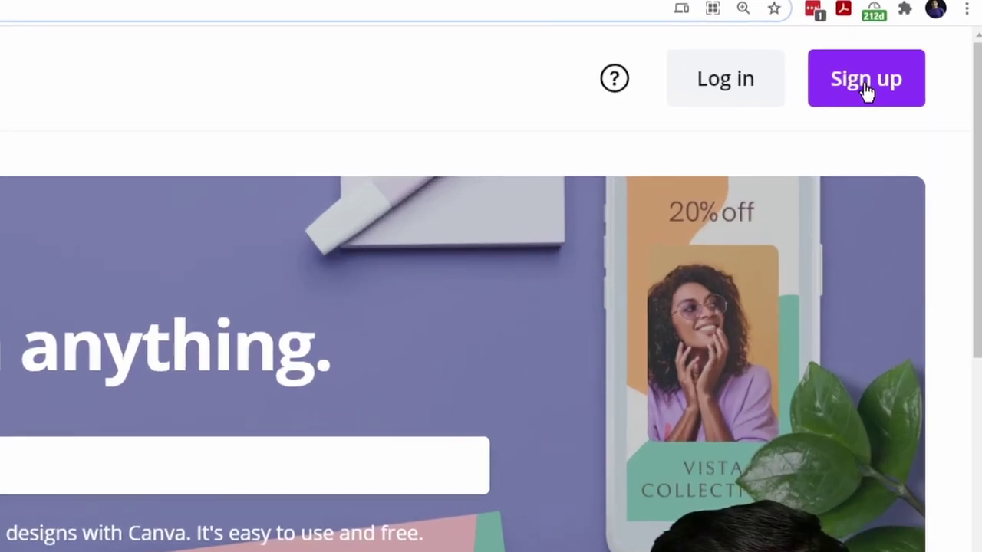
pyautogui.click(865, 91)
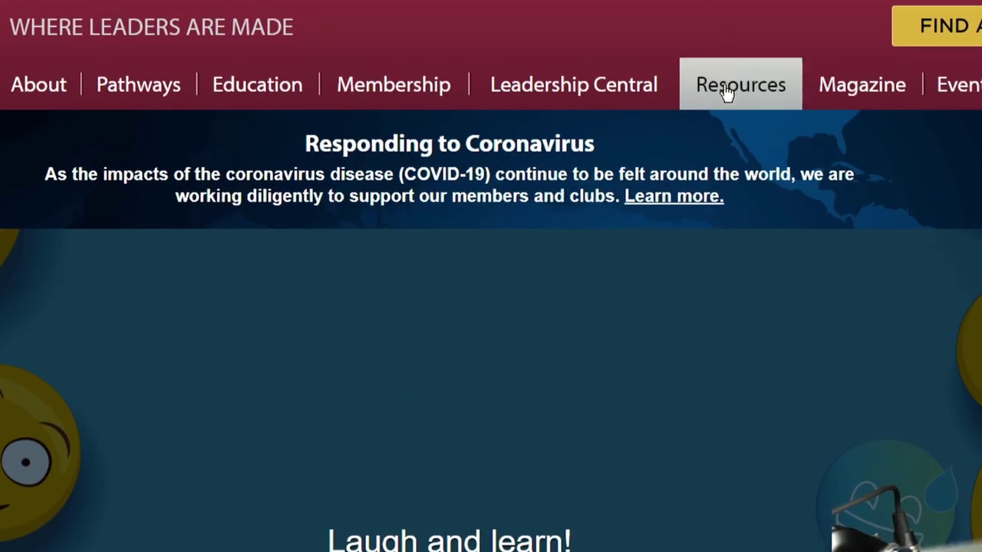
# - Go to toastmasters.org's Brand Portal under Resources and scroll through its brand resources
pyautogui.click(727, 92)
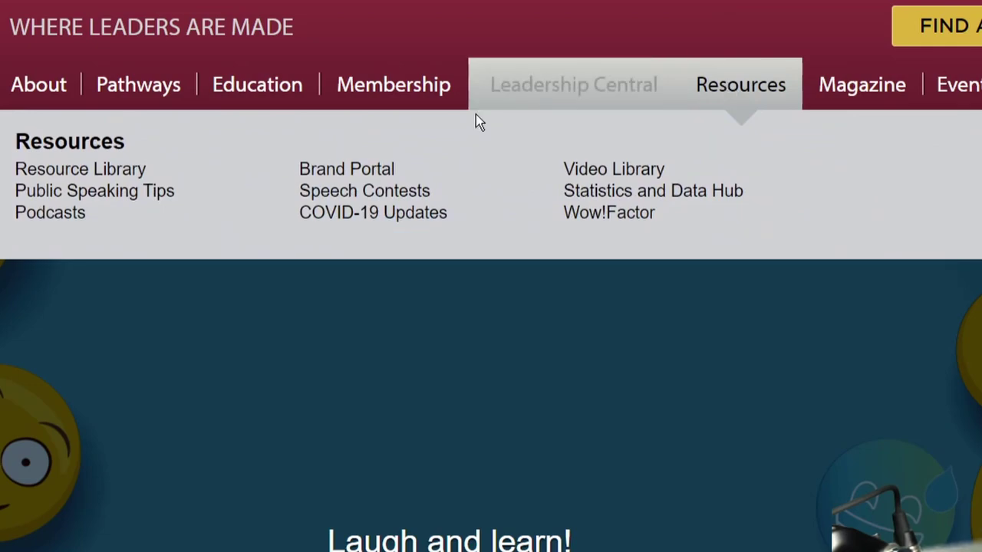
pyautogui.click(350, 178)
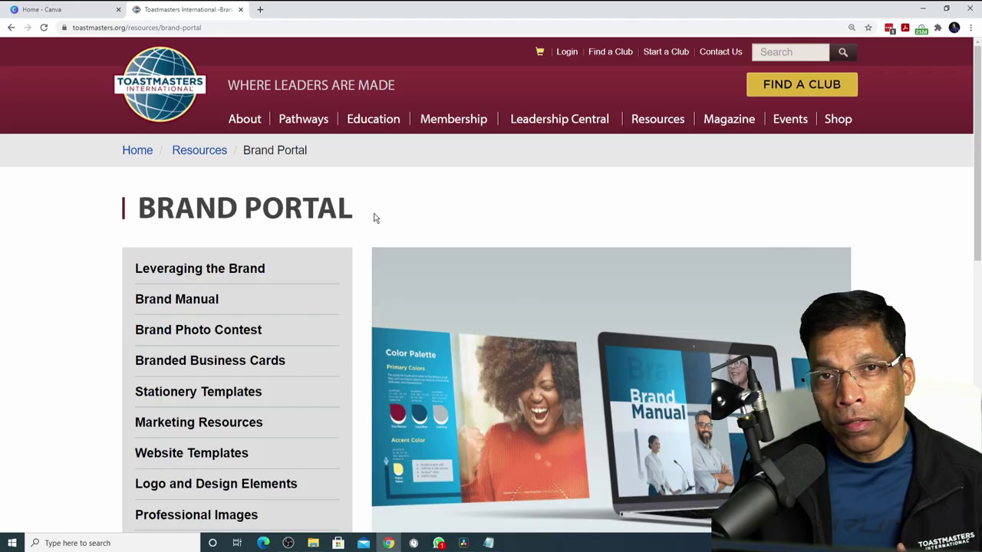
pyautogui.scroll(-1, 314, 245)
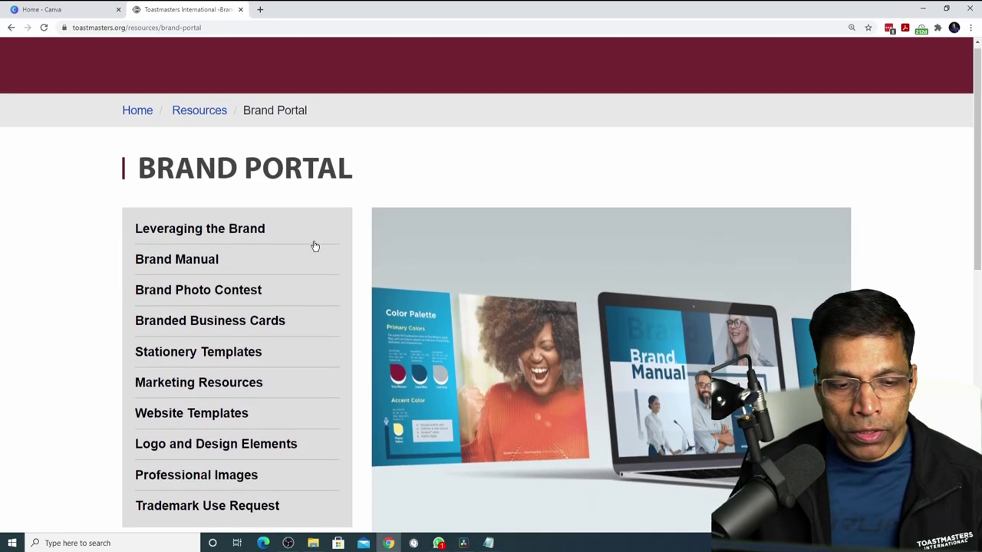
pyautogui.scroll(-1, 314, 246)
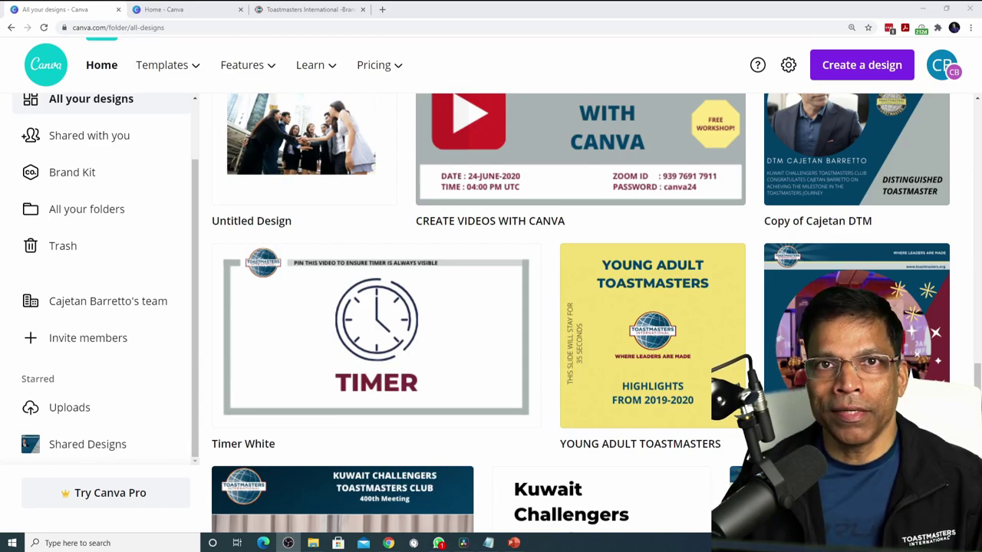
# - Open Create a design, search 'facebook', then clear the search back to suggested types
pyautogui.click(818, 77)
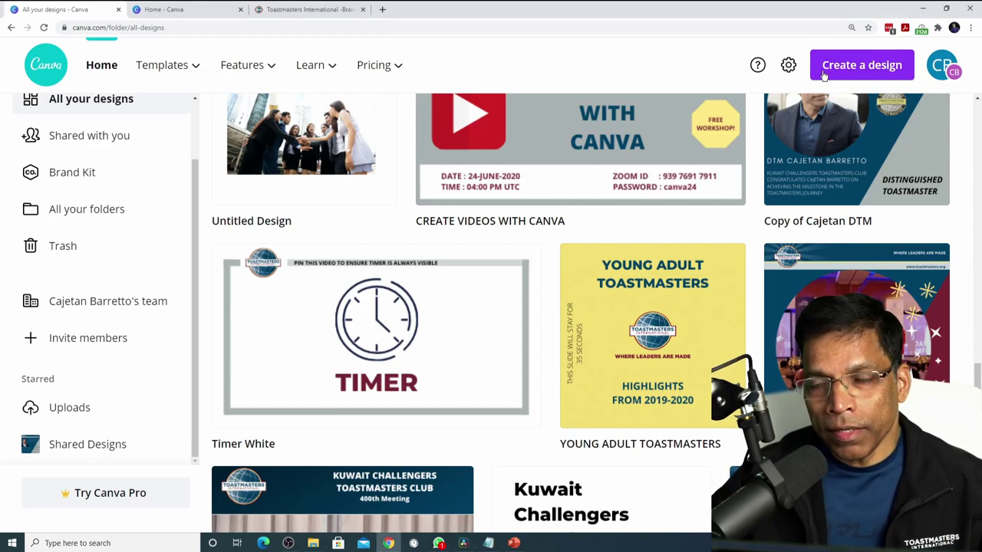
pyautogui.click(822, 65)
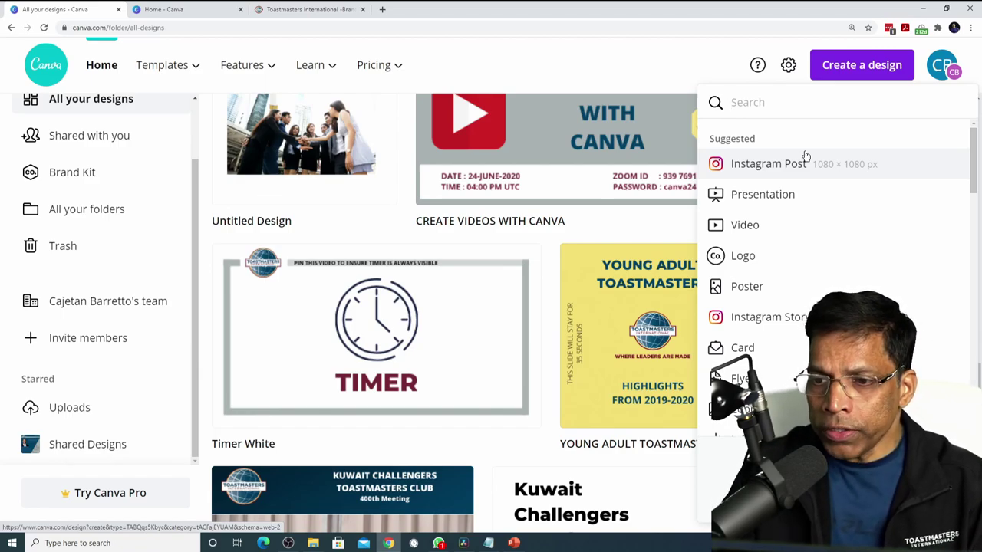
pyautogui.write('facebook')
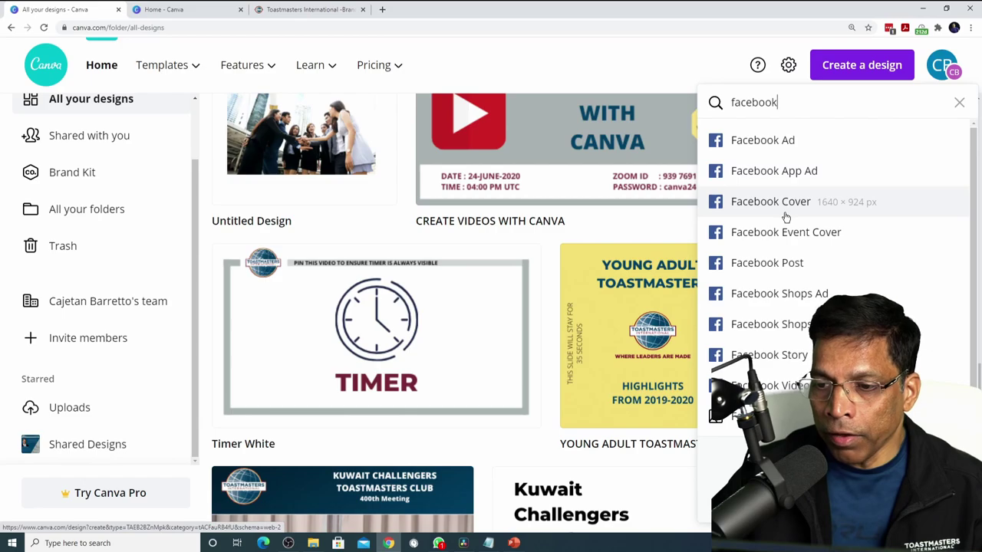
pyautogui.hotkey('ctrl', 'a')
pyautogui.press('BackSpace')
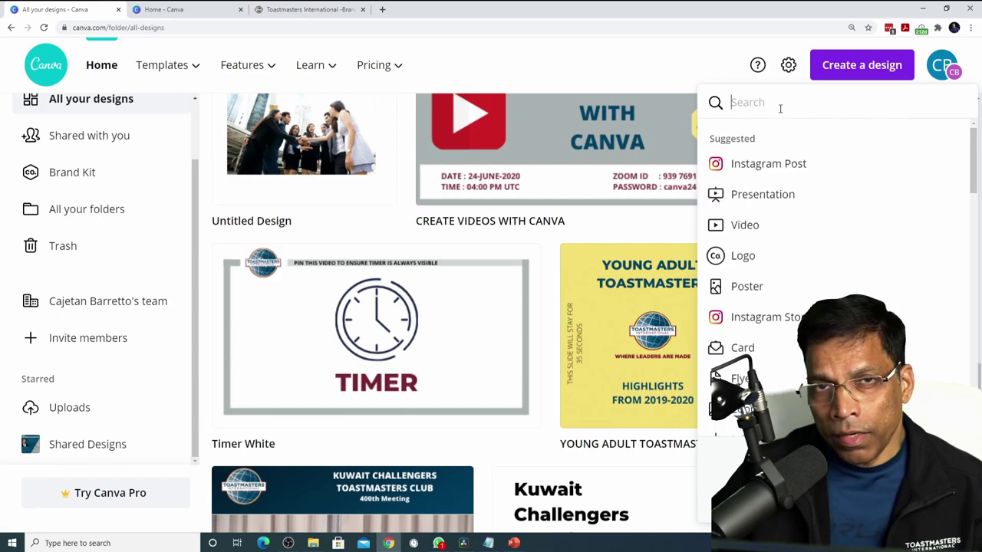
# - Create a blank Instagram Post and fill its background with maroon #772432
pyautogui.click(760, 169)
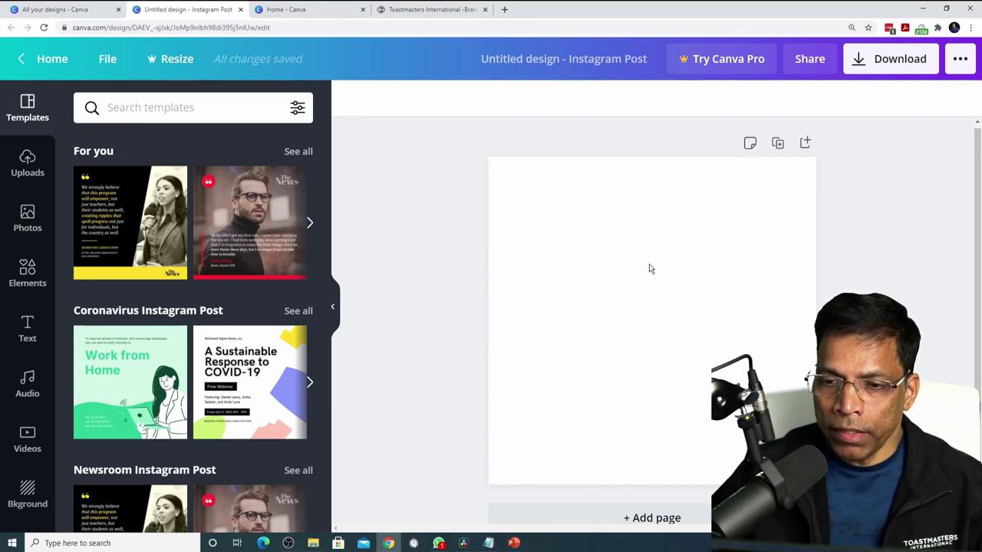
pyautogui.click(608, 250)
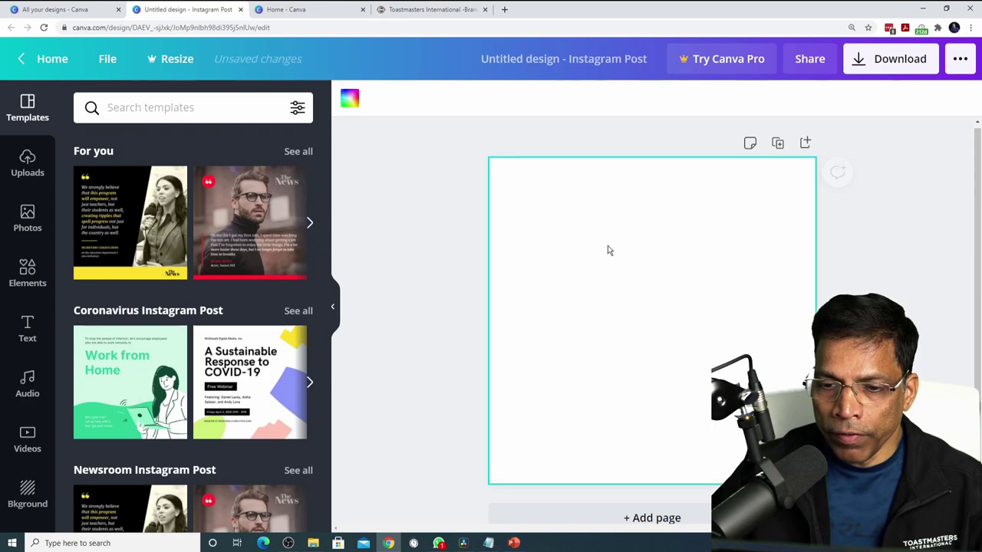
pyautogui.click(351, 98)
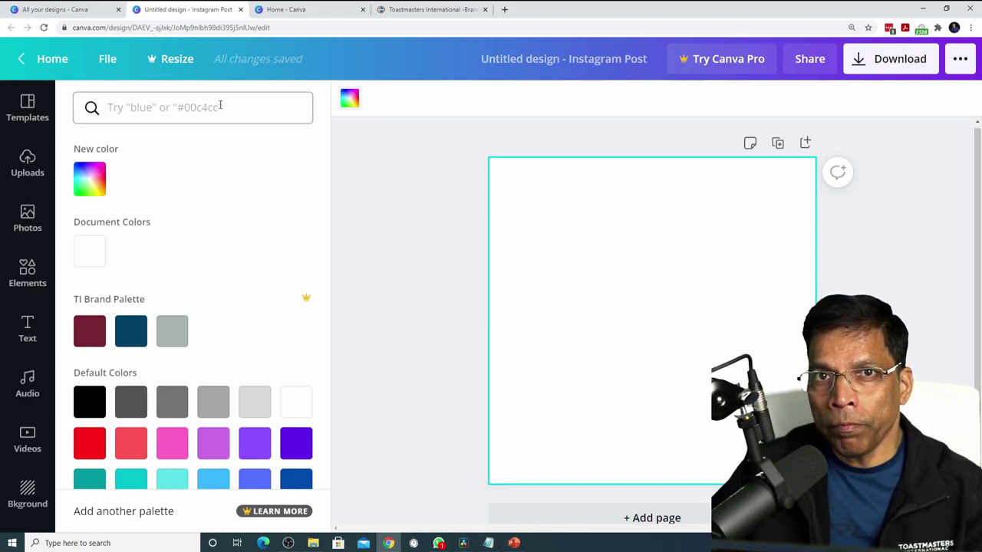
pyautogui.click(112, 111)
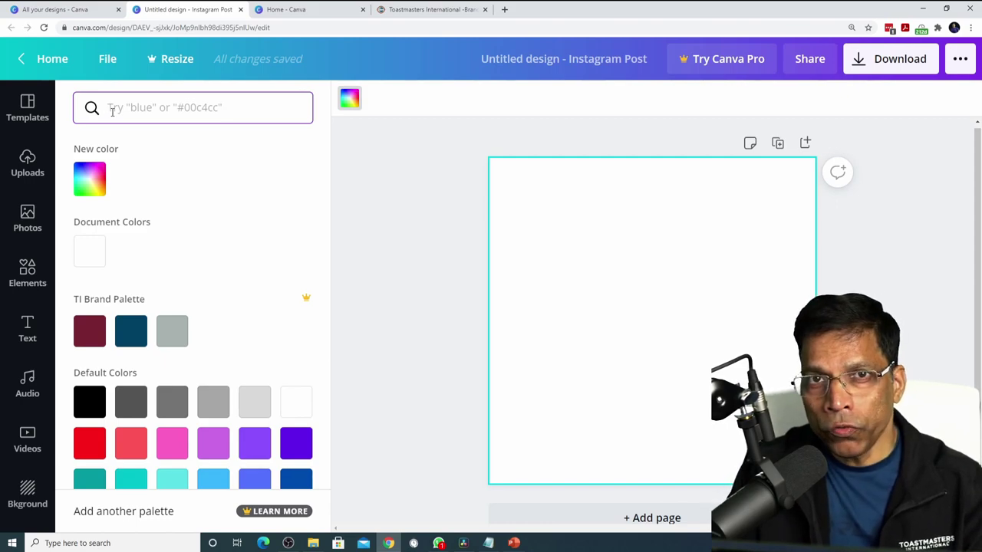
pyautogui.write('772432')
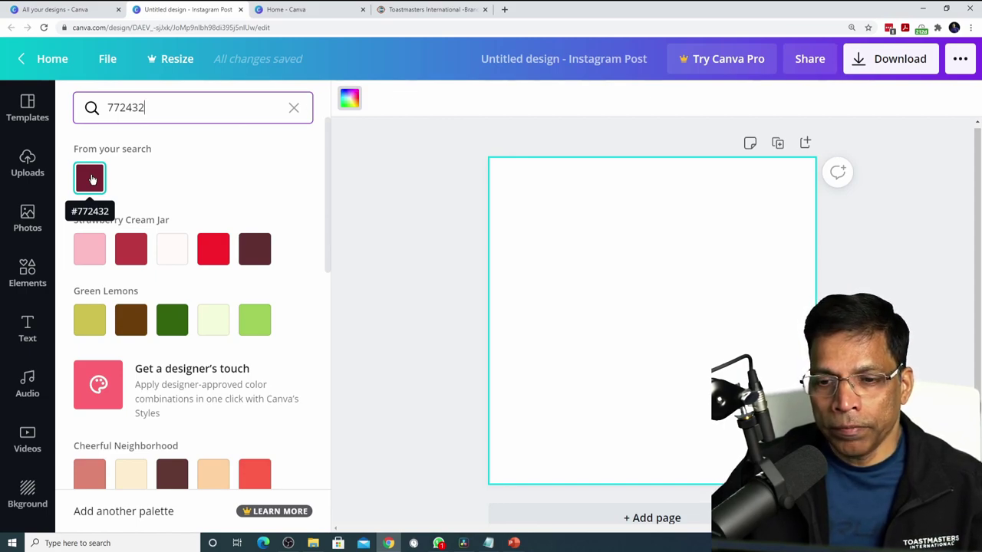
pyautogui.click(91, 178)
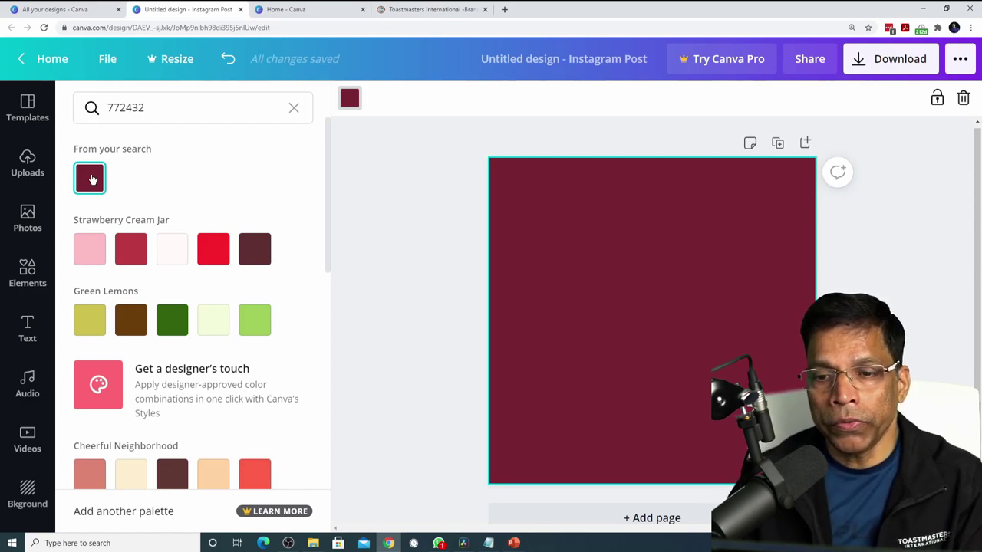
pyautogui.click(442, 234)
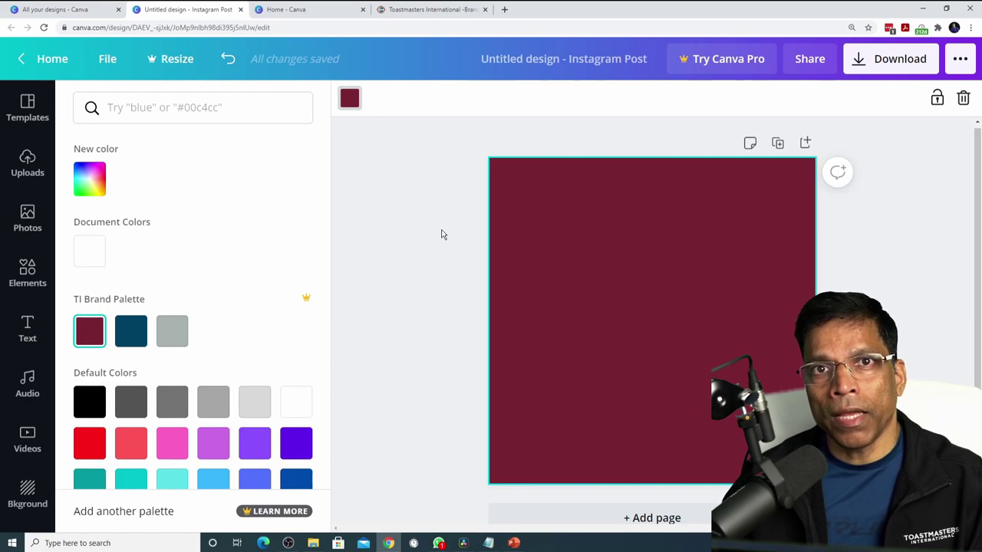
# - Go to Elements and expand the Shapes section with See all
pyautogui.click(28, 108)
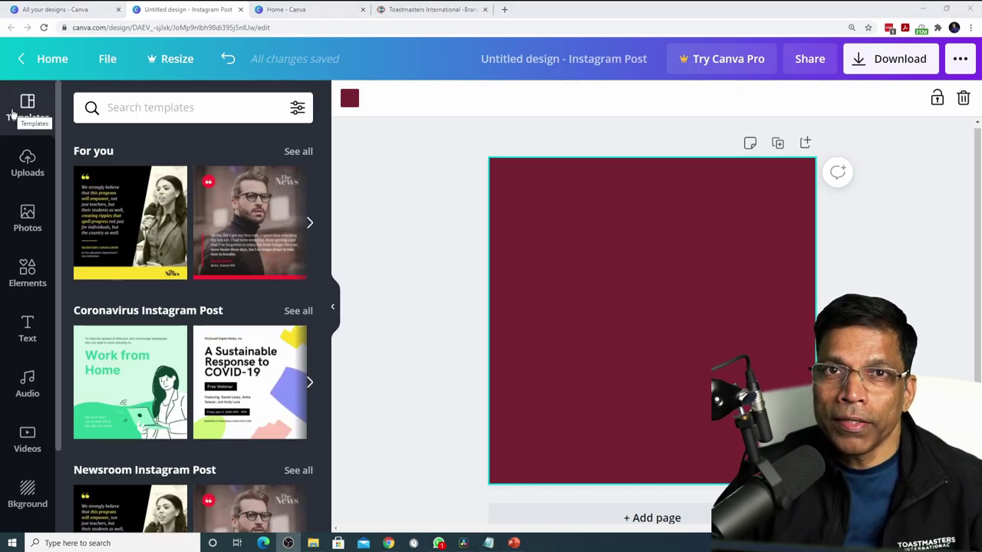
pyautogui.click(27, 276)
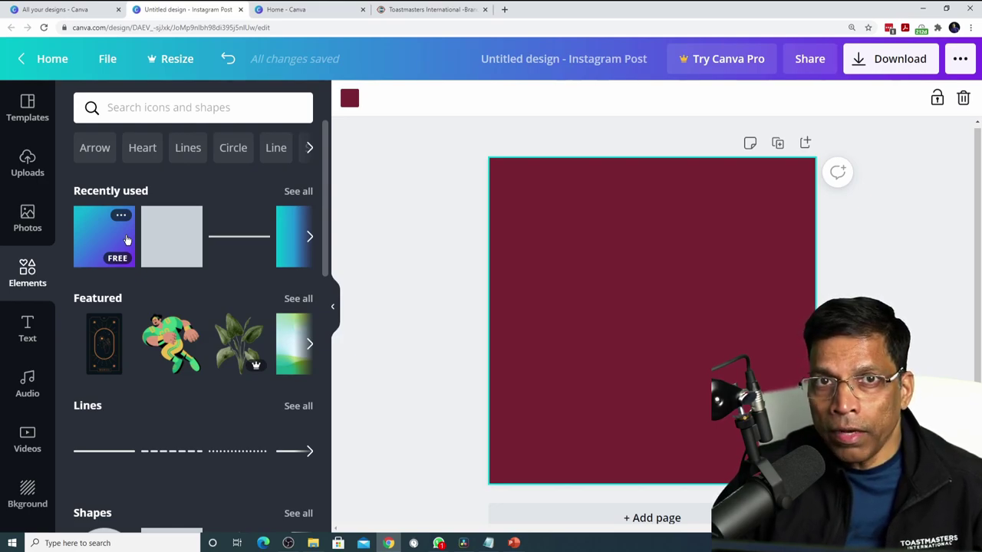
pyautogui.scroll(-3, 125, 239)
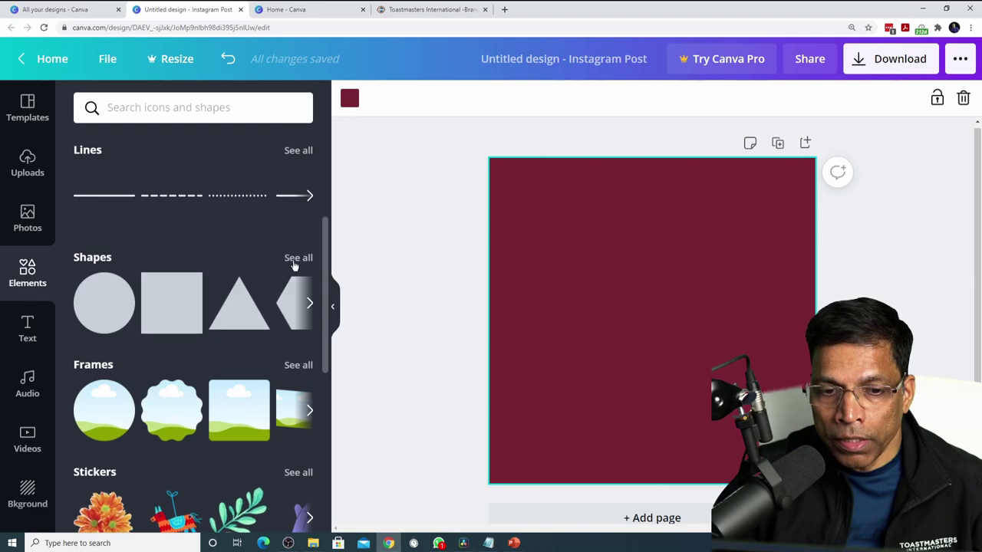
pyautogui.click(297, 258)
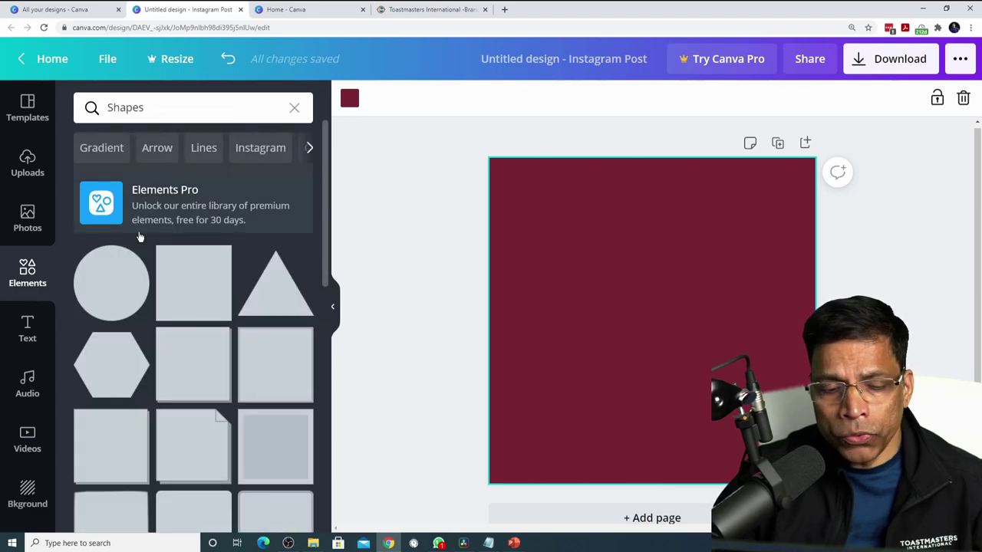
pyautogui.scroll(-5, 206, 289)
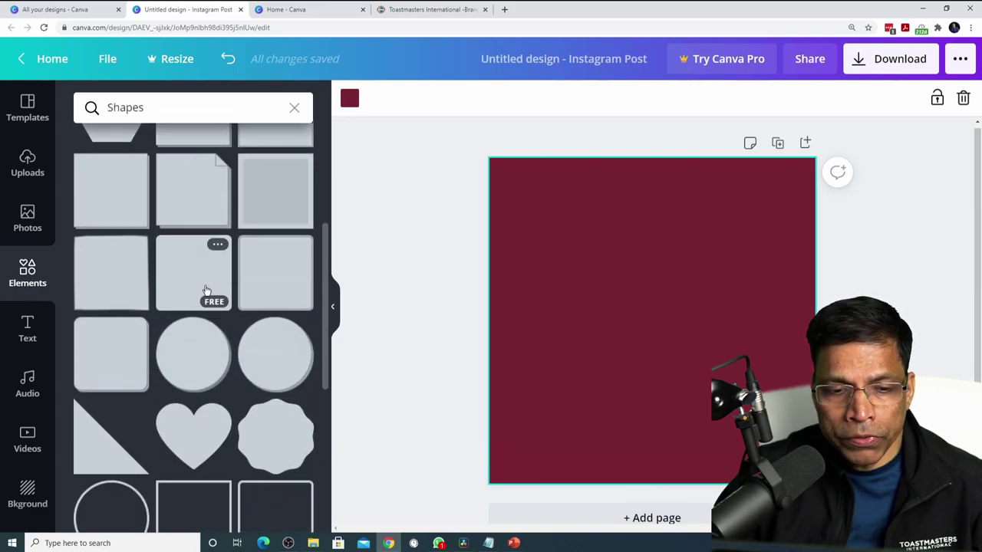
pyautogui.scroll(5, 71, 227)
pyautogui.moveTo(273, 301)
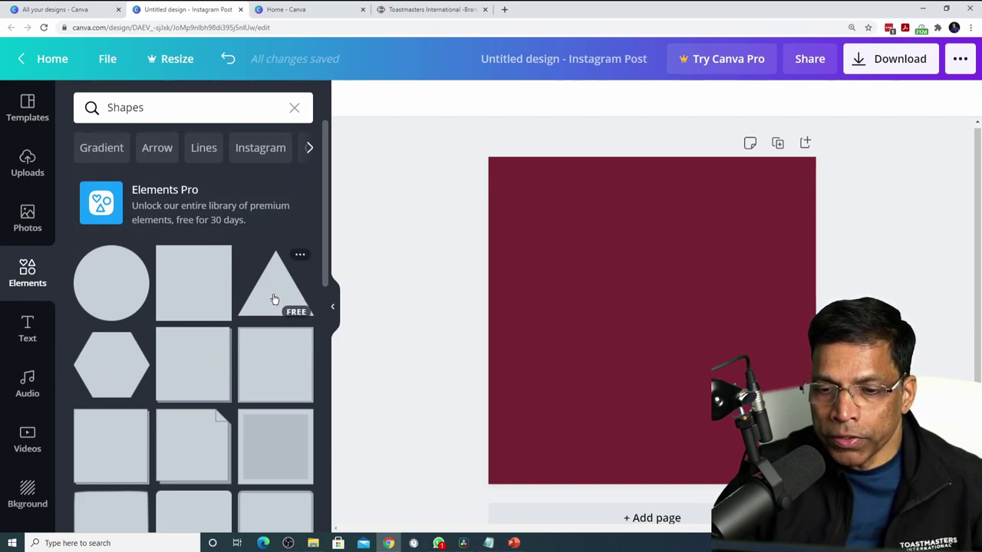
# - Add a triangle, shrink it, and push it partly off the post's lower-right corner
pyautogui.click(274, 299)
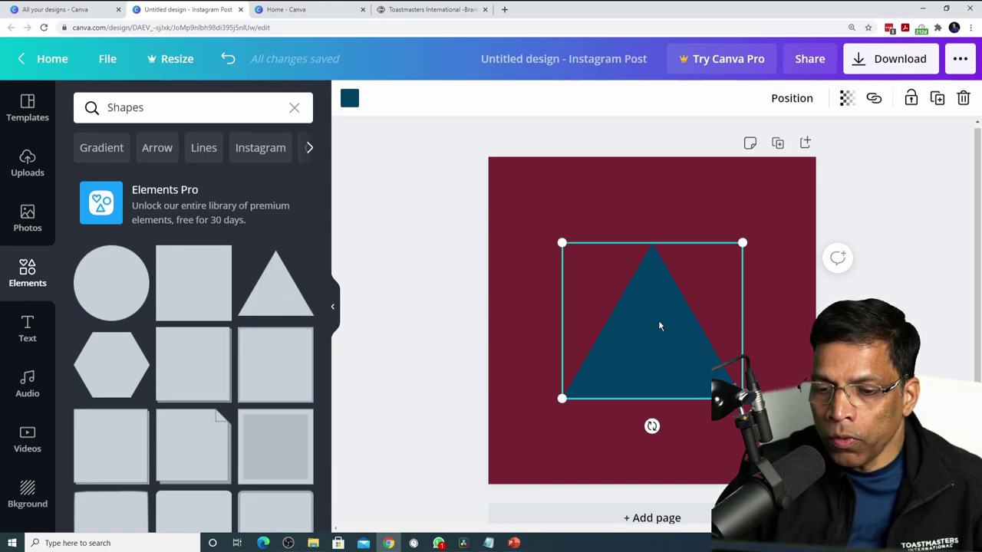
pyautogui.moveTo(659, 326); pyautogui.dragTo(646, 341)
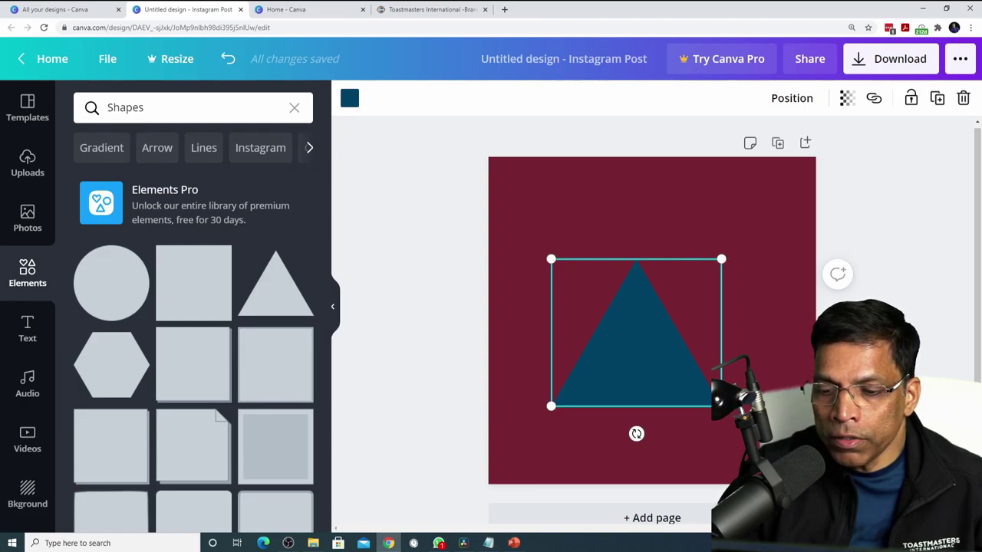
pyautogui.moveTo(721, 407); pyautogui.dragTo(803, 502)
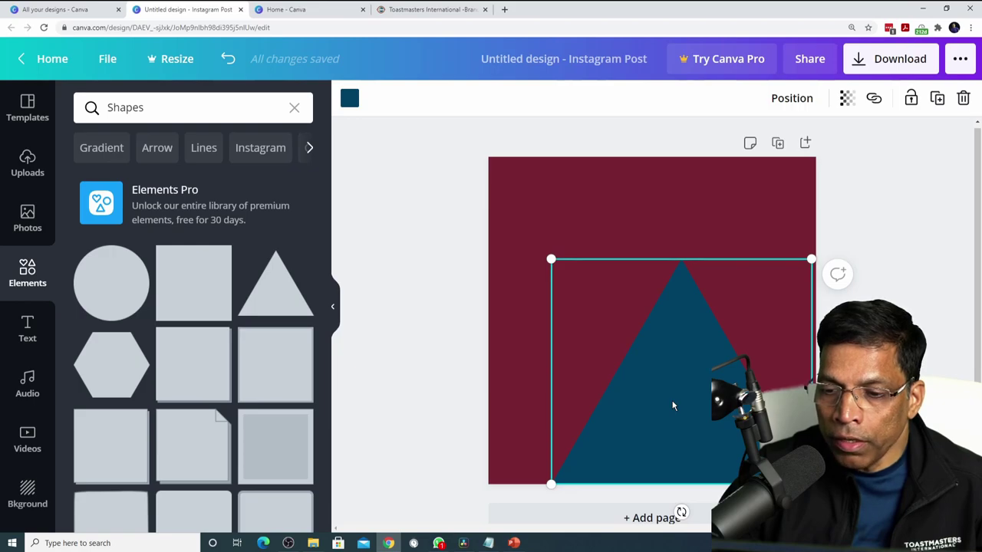
pyautogui.moveTo(673, 405); pyautogui.dragTo(813, 405)
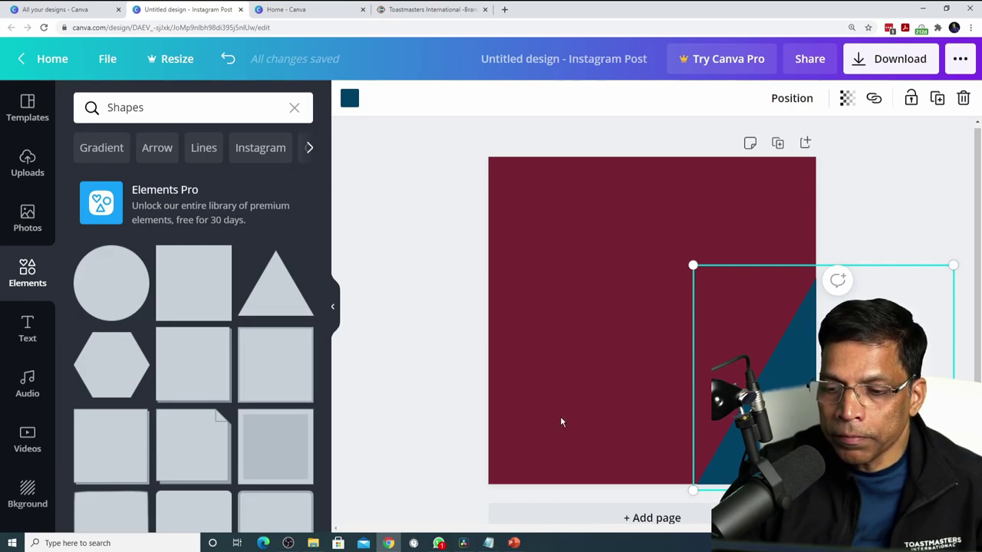
pyautogui.click(640, 368)
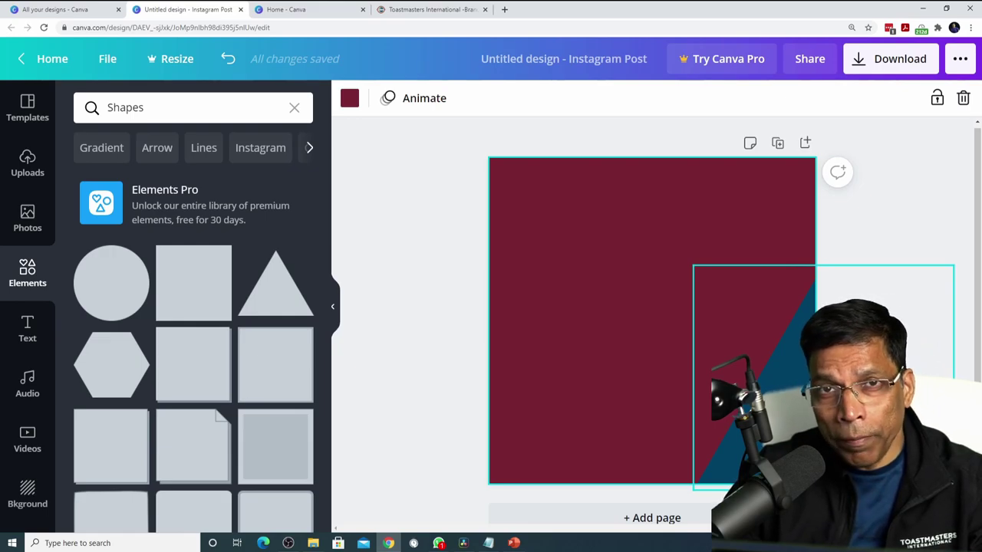
# - Select the triangle and apply the colour found by pasting hex code F2DF74
pyautogui.click(759, 429)
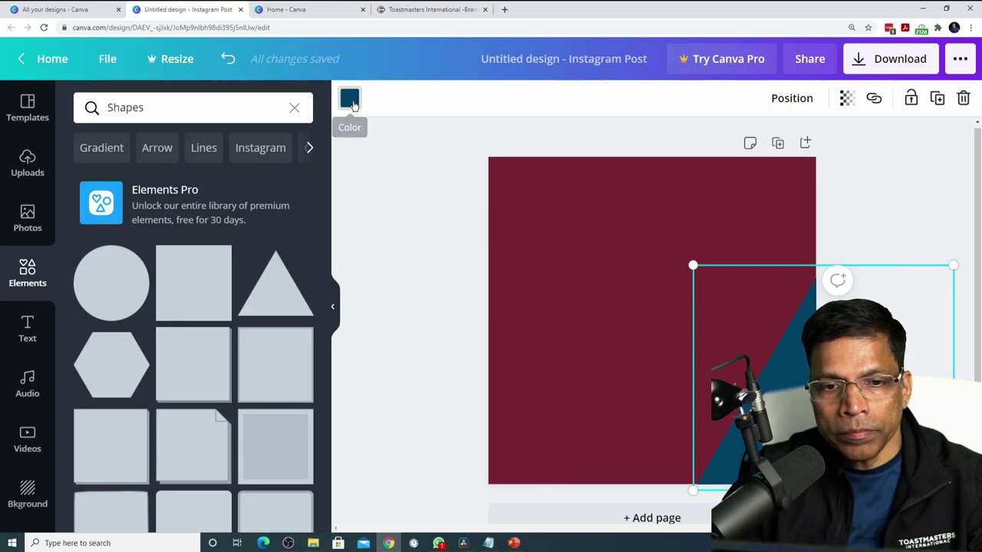
pyautogui.click(349, 99)
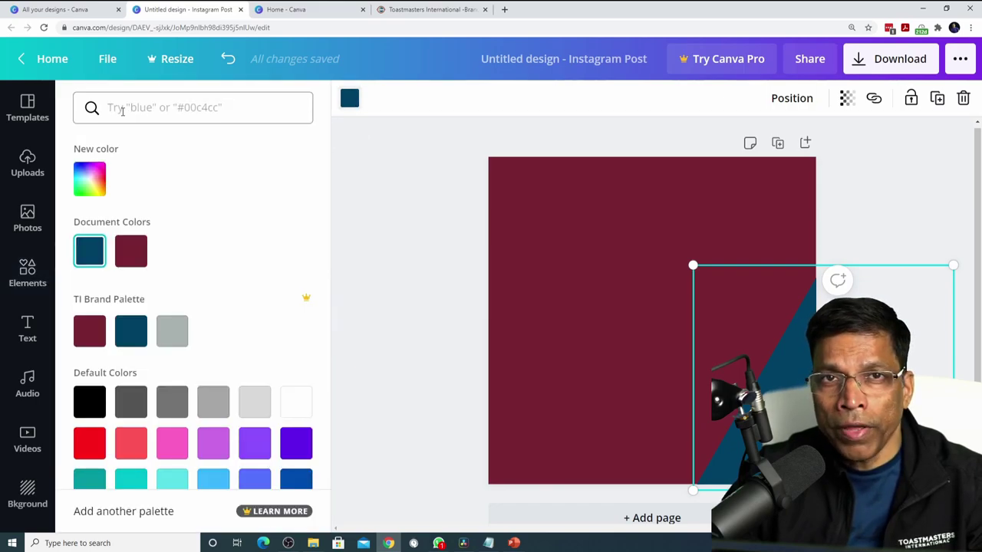
pyautogui.click(123, 110)
pyautogui.write('F2DF74')
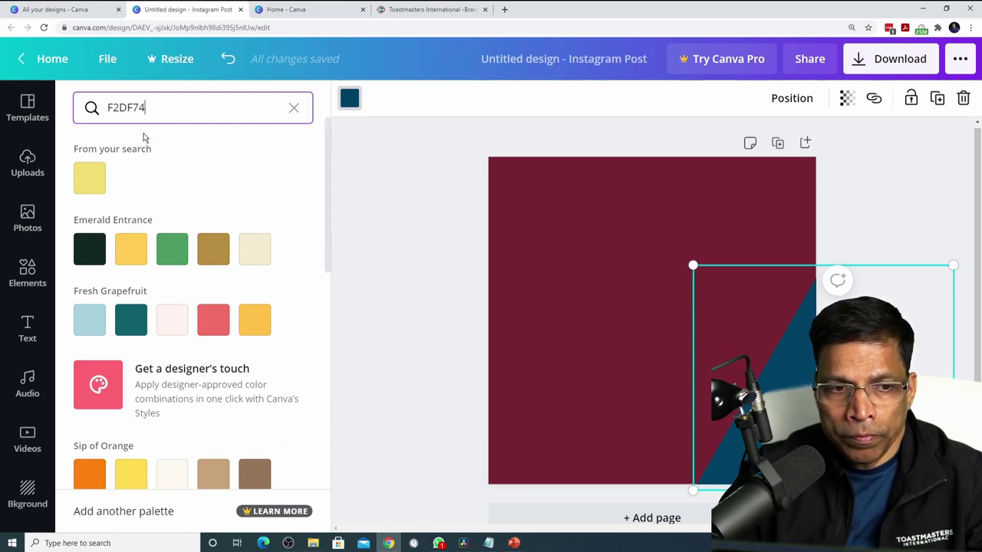
pyautogui.click(94, 182)
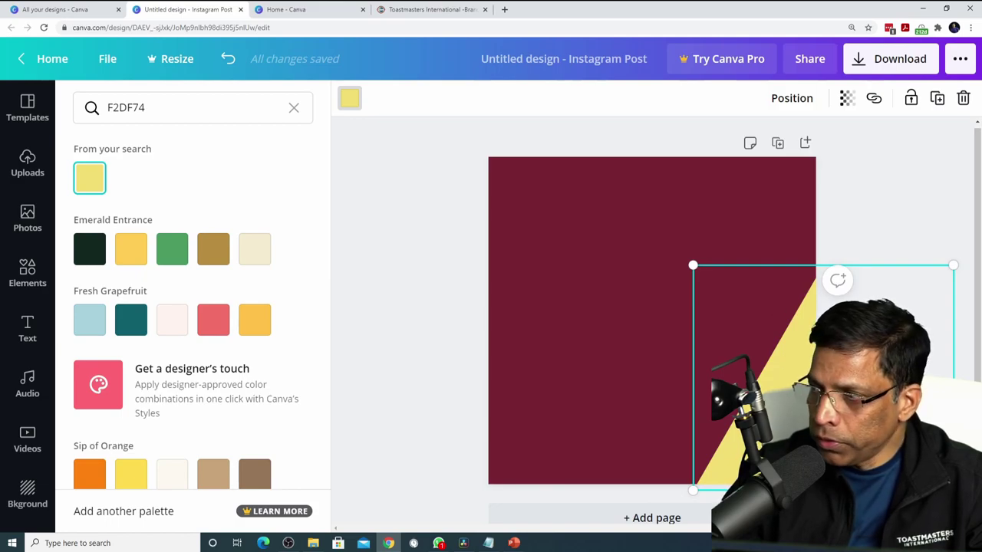
# - Drag a circle onto the lower-left of the post and colour it grey #A9B2B1
pyautogui.click(417, 285)
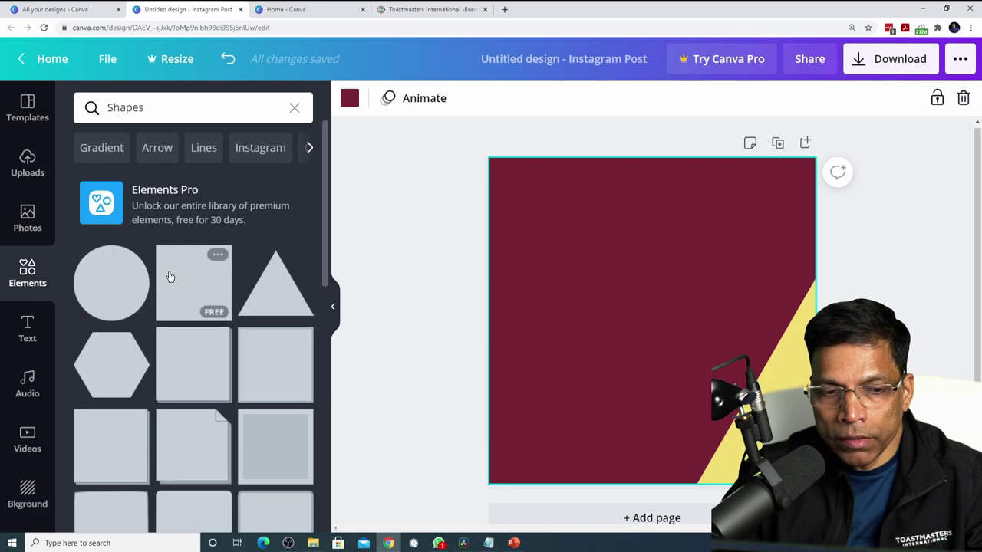
pyautogui.moveTo(114, 279); pyautogui.dragTo(589, 322)
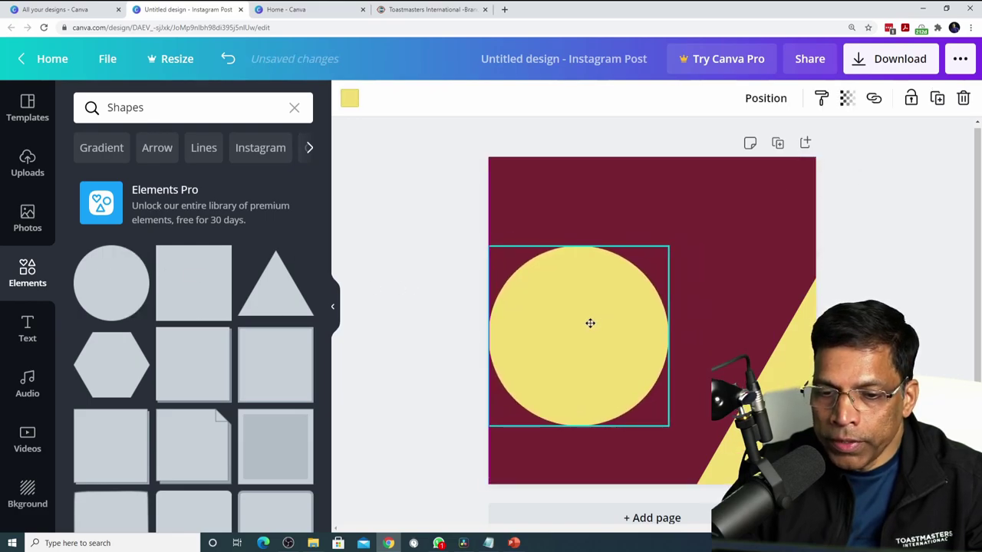
pyautogui.click(349, 98)
pyautogui.click(348, 98)
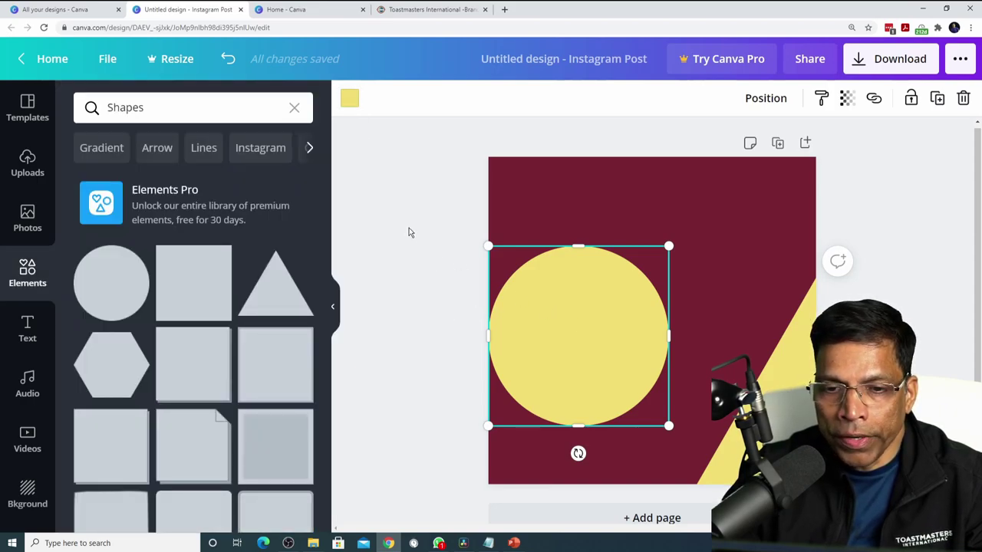
pyautogui.click(349, 99)
pyautogui.click(161, 109)
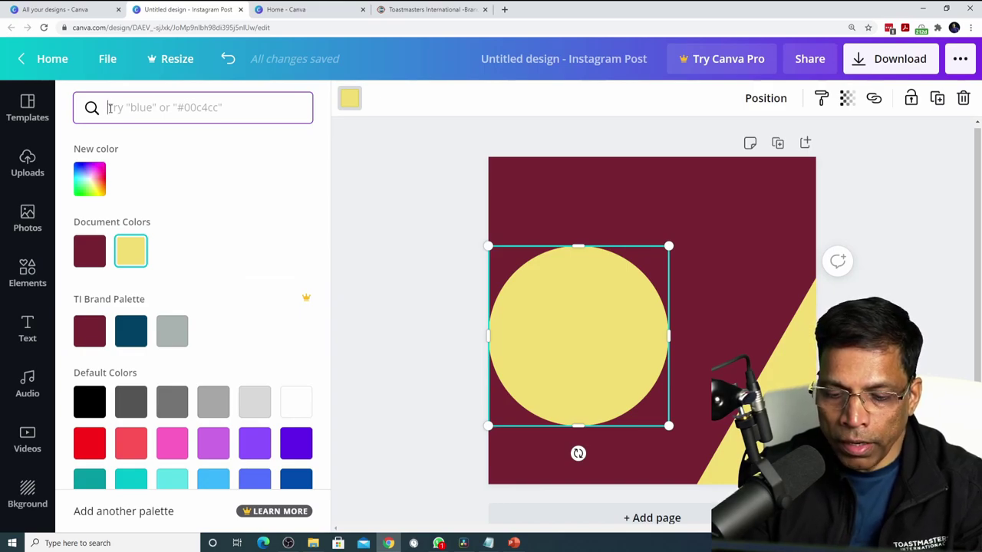
pyautogui.write('A9B2B1')
pyautogui.click(89, 178)
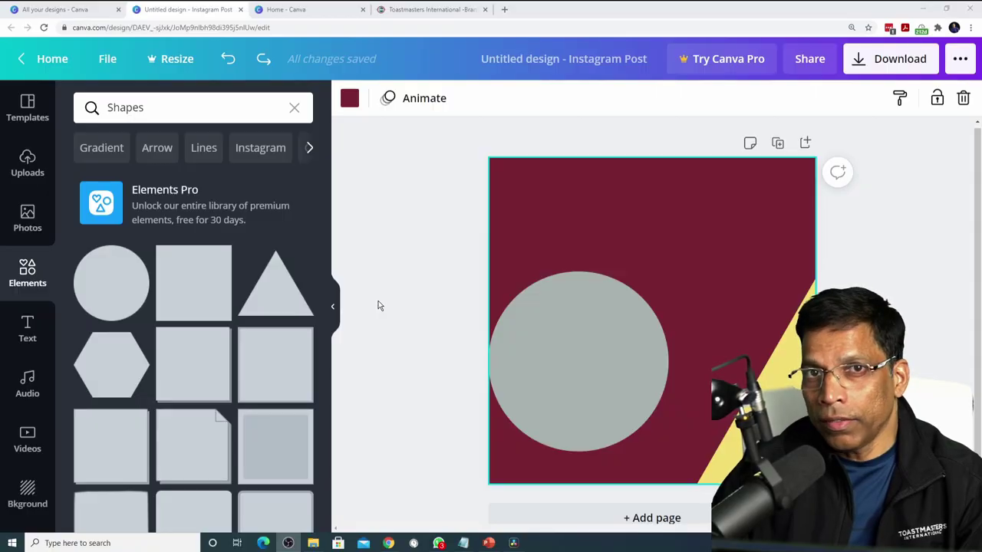
# - Add an 'Add a heading' text box, move it to the top right, and shrink it slightly
pyautogui.click(27, 328)
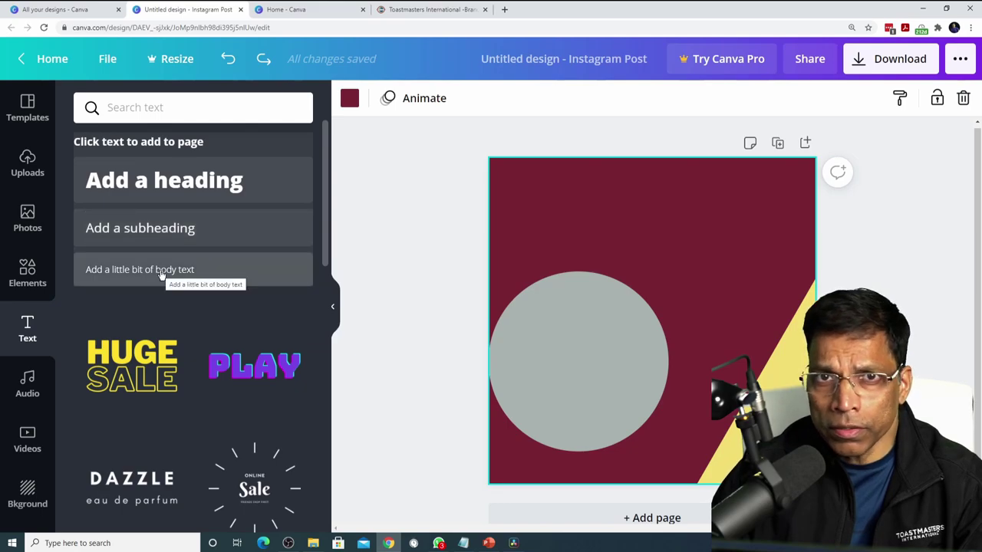
pyautogui.click(164, 180)
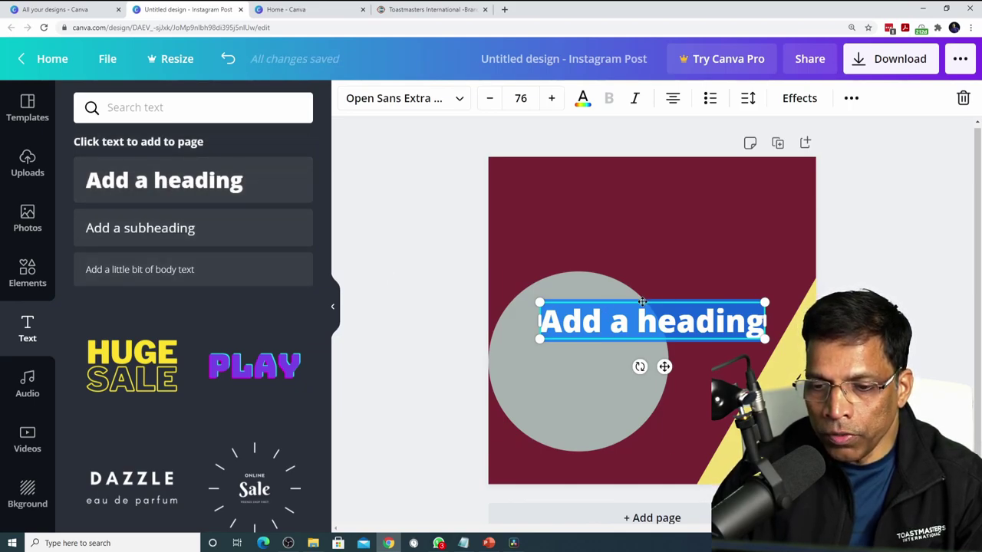
pyautogui.moveTo(642, 300); pyautogui.dragTo(683, 169)
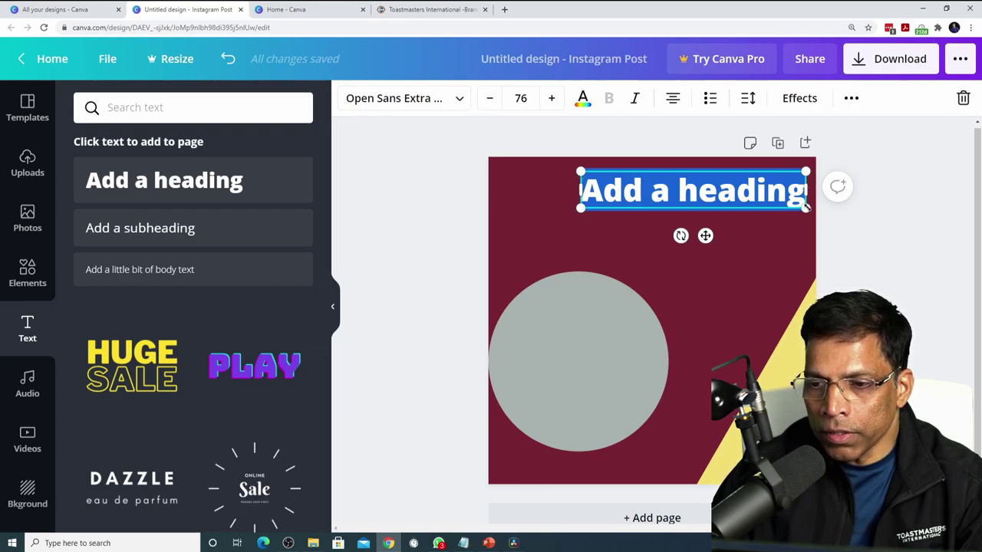
pyautogui.moveTo(804, 205); pyautogui.dragTo(781, 212)
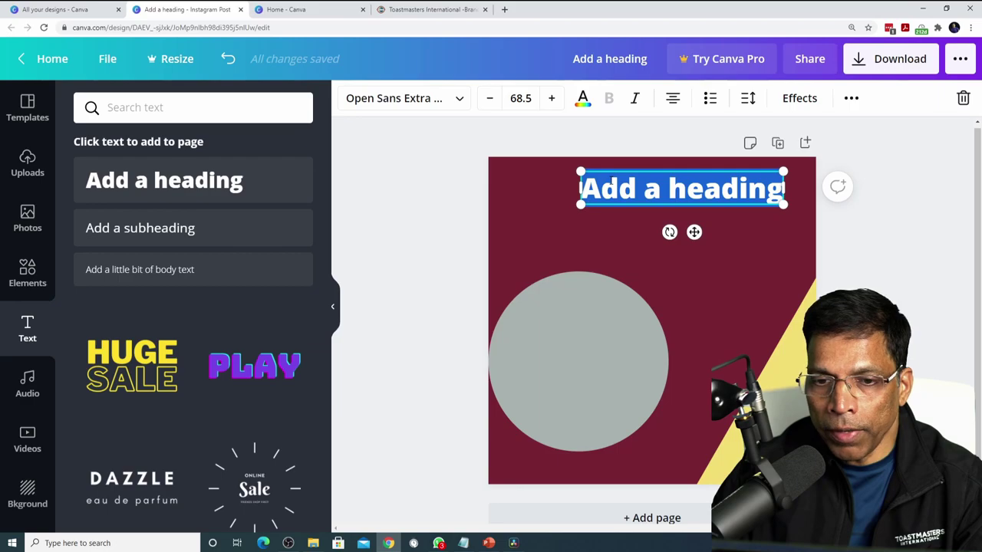
# - Search the font list for 'montserrat' and apply Montserrat Extra-Bold to the heading
pyautogui.click(461, 104)
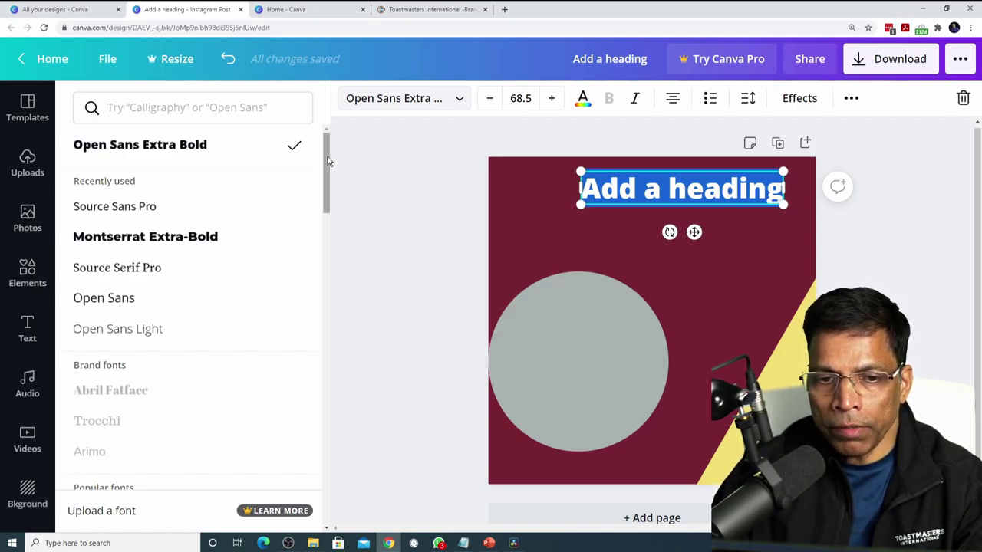
pyautogui.moveTo(327, 161)
pyautogui.mouseDown()
pyautogui.moveTo(327, 301)
pyautogui.moveTo(331, 160)
pyautogui.mouseUp()
pyautogui.click(119, 108)
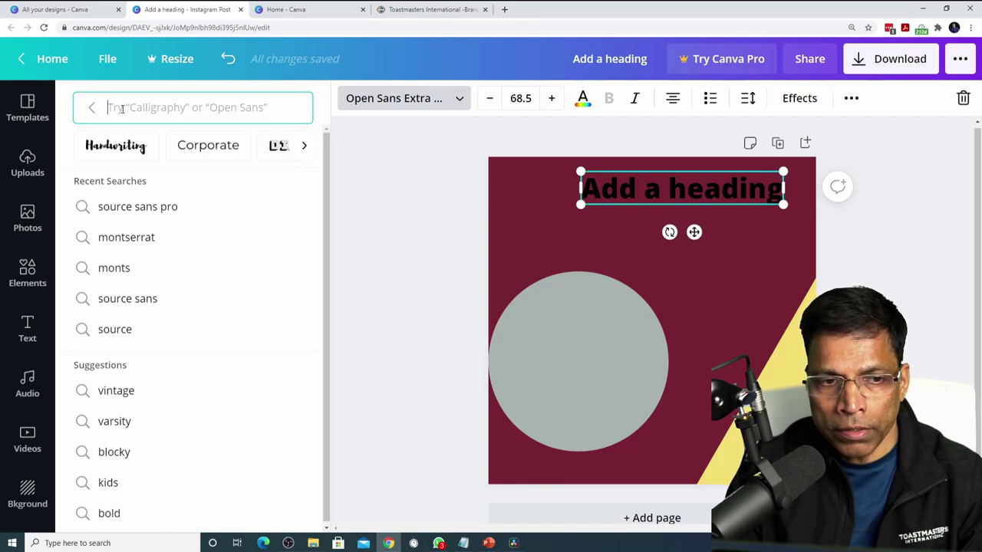
pyautogui.click(125, 237)
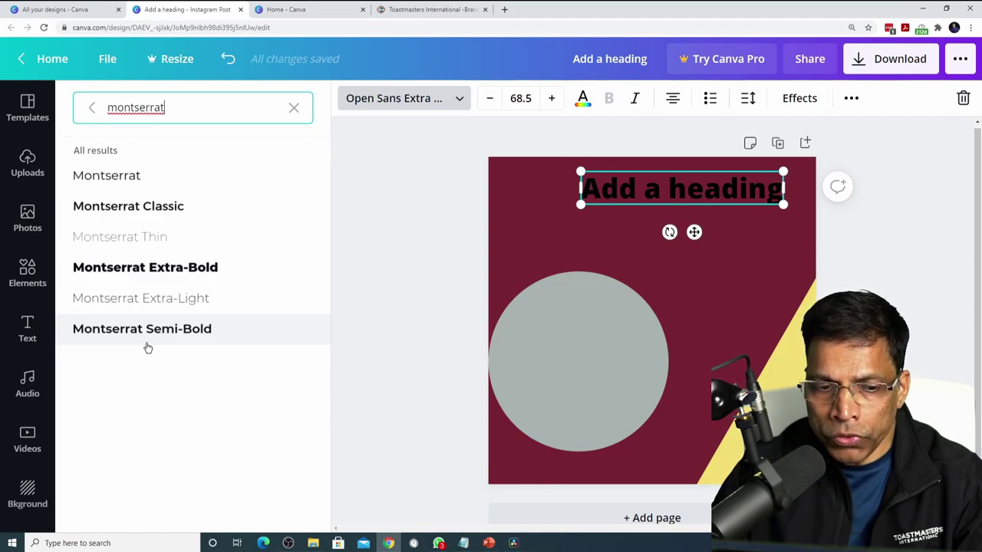
pyautogui.click(146, 268)
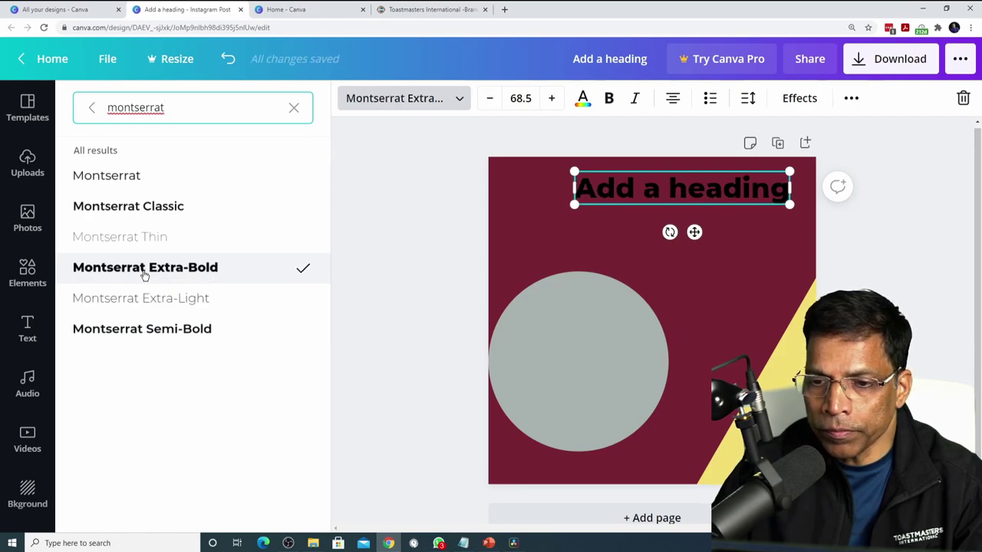
pyautogui.click(618, 175)
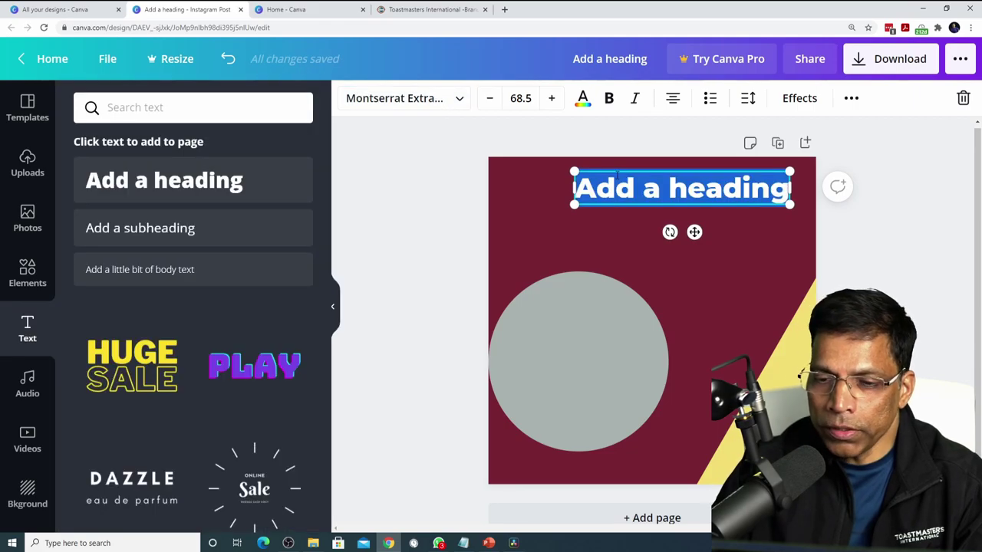
# - Set the heading text colour to white (#FFFFFF) and select the heading text for replacement
pyautogui.click(582, 101)
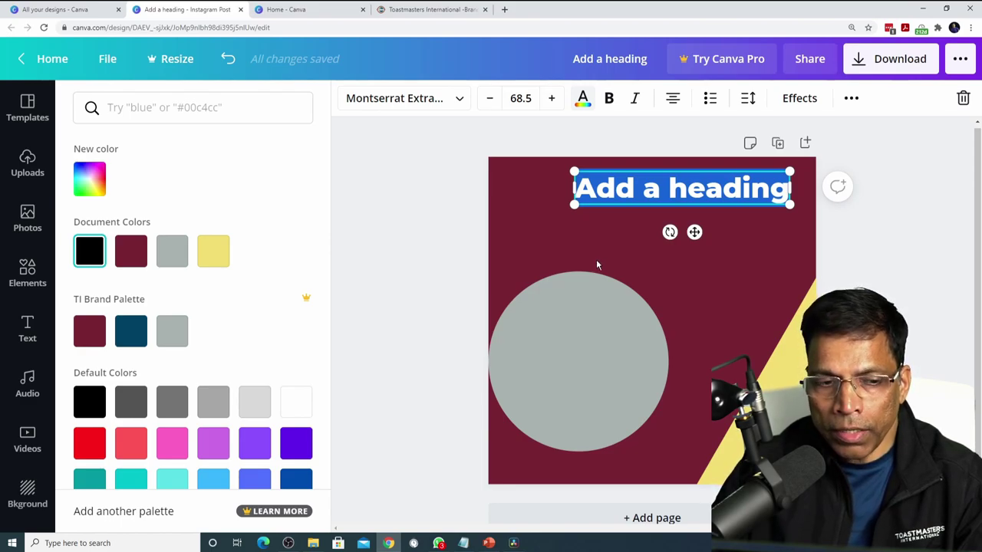
pyautogui.click(150, 108)
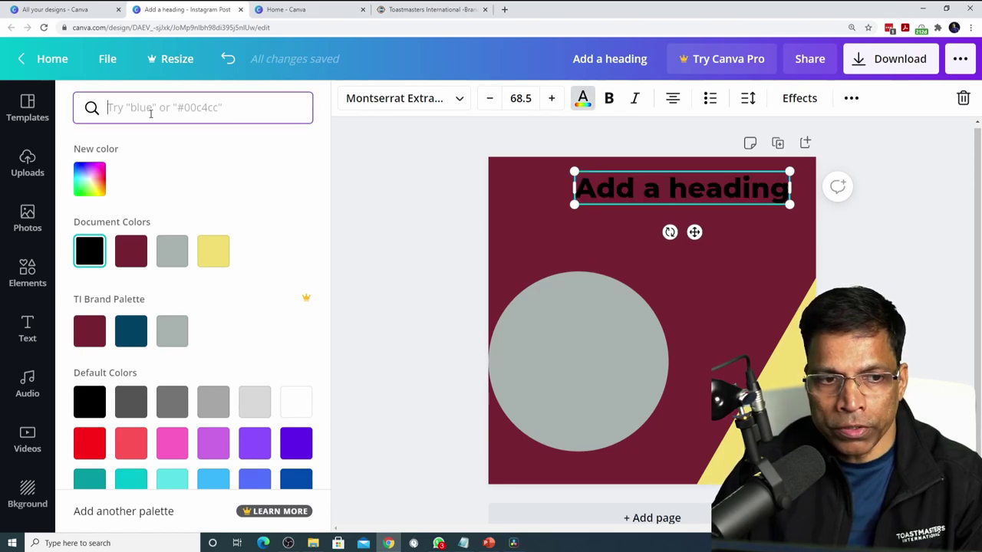
pyautogui.write('FFFFFF')
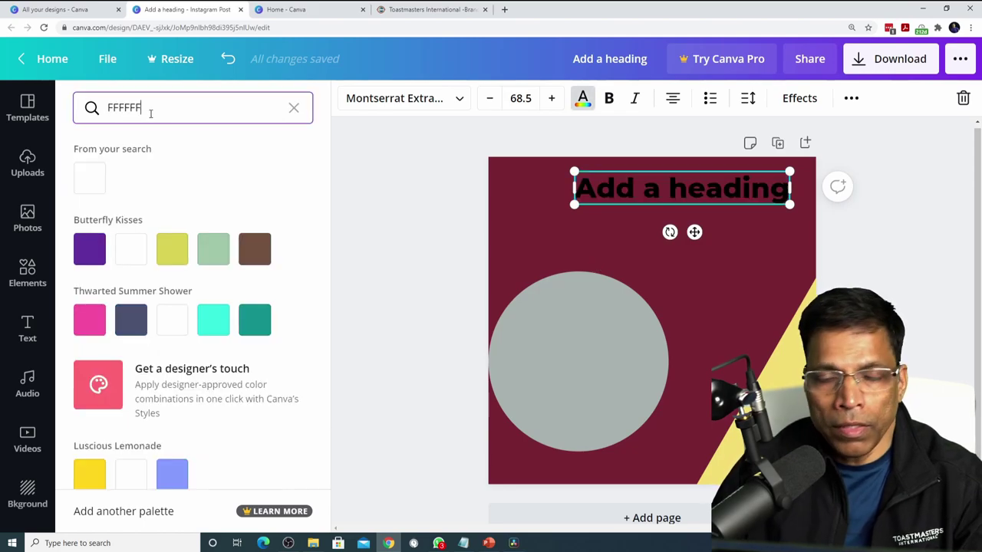
pyautogui.click(88, 184)
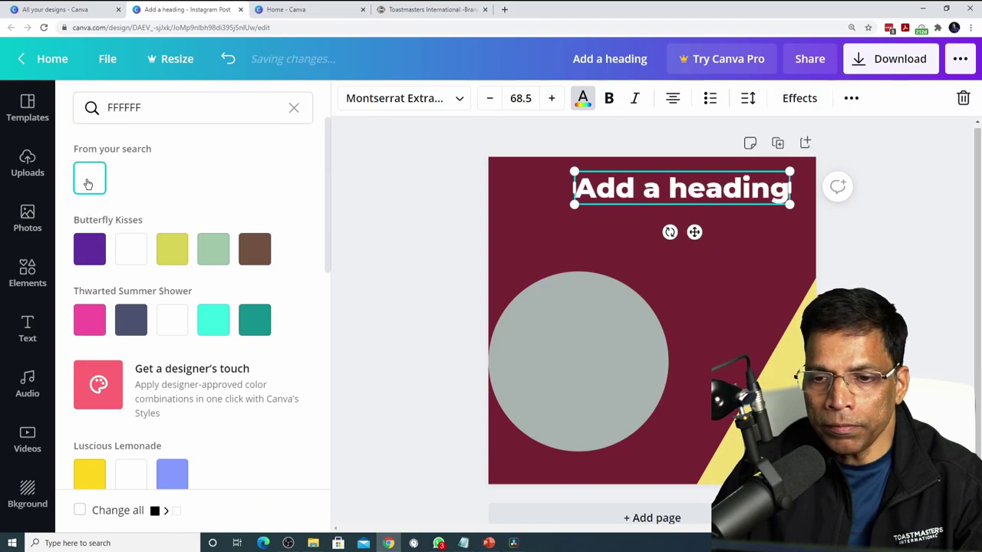
pyautogui.moveTo(578, 190); pyautogui.dragTo(786, 184)
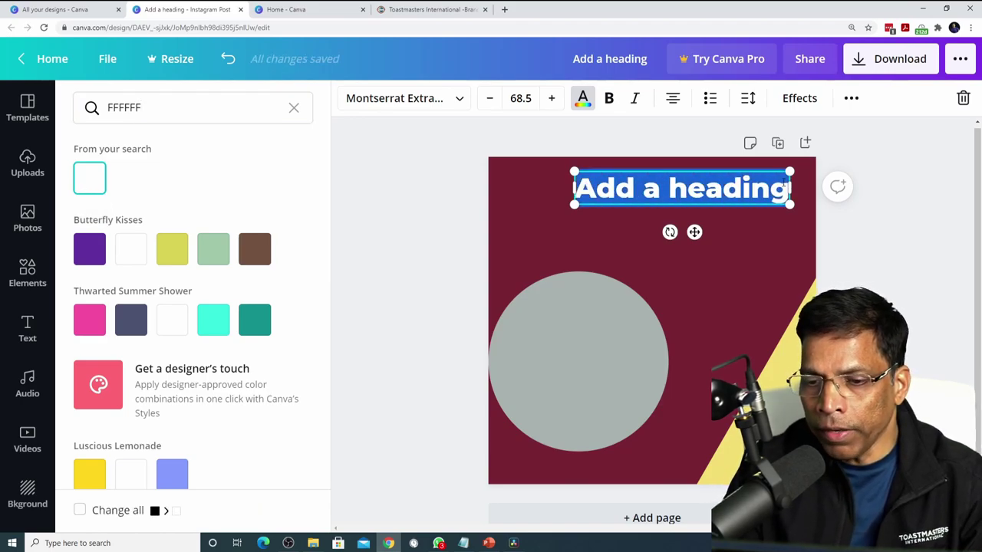
# - Replace the heading wording with 'CAPITOL SPEAKERS' and deselect it
pyautogui.write('CAPITOL SPEAKERS')
pyautogui.click(653, 227)
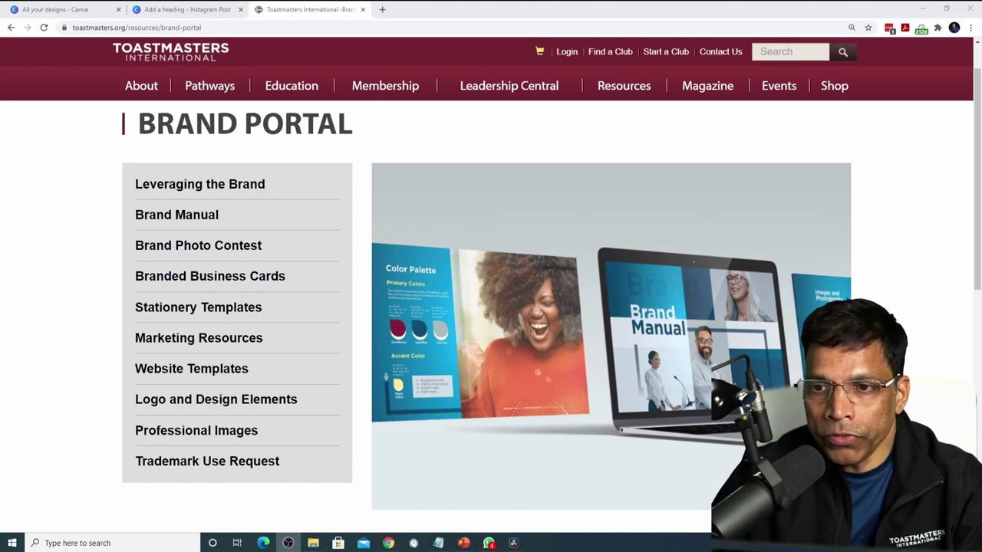
# - Go to the Brand Portal's Logo and Design Elements page via Resources and browse it
pyautogui.click(629, 89)
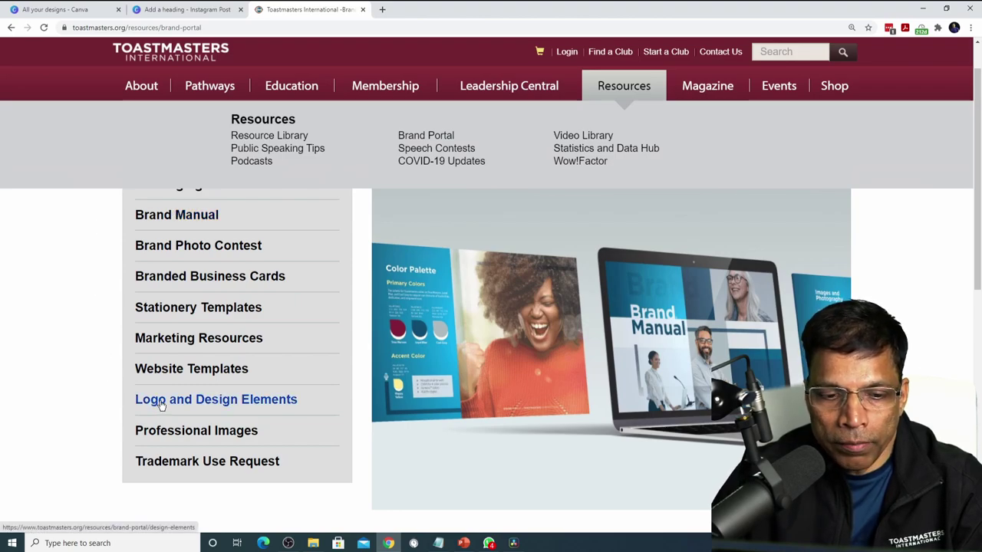
pyautogui.click(161, 405)
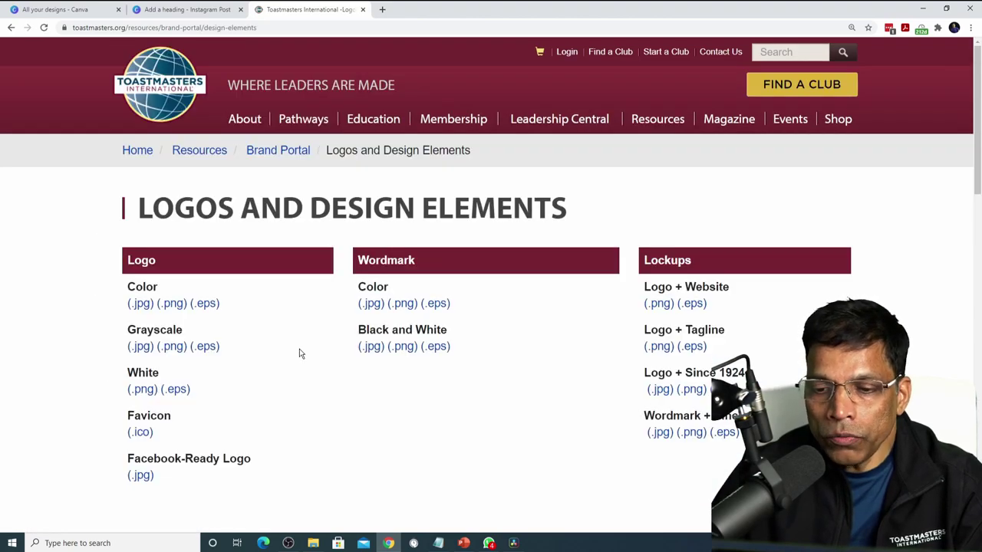
pyautogui.scroll(-4, 333, 330)
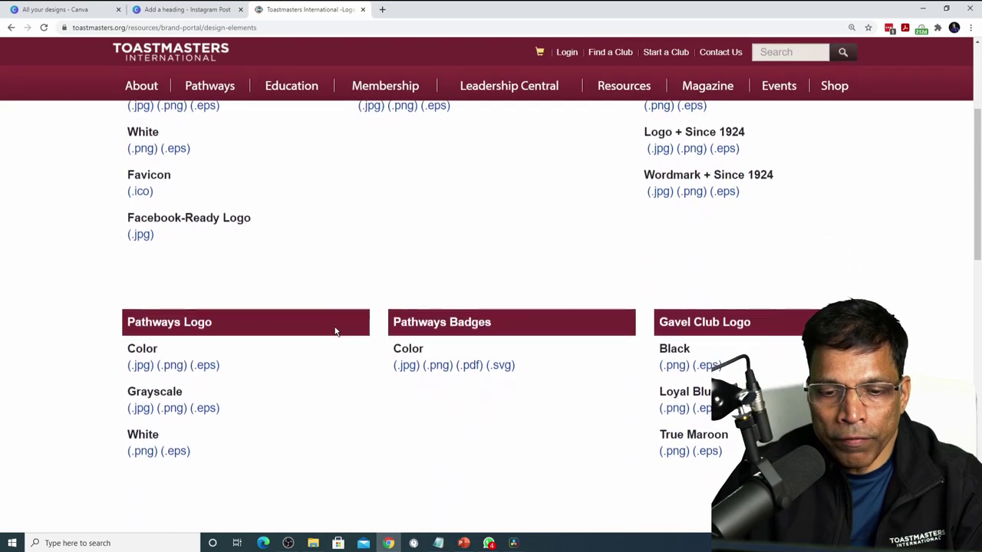
pyautogui.scroll(-1, 334, 331)
pyautogui.scroll(4, 328, 314)
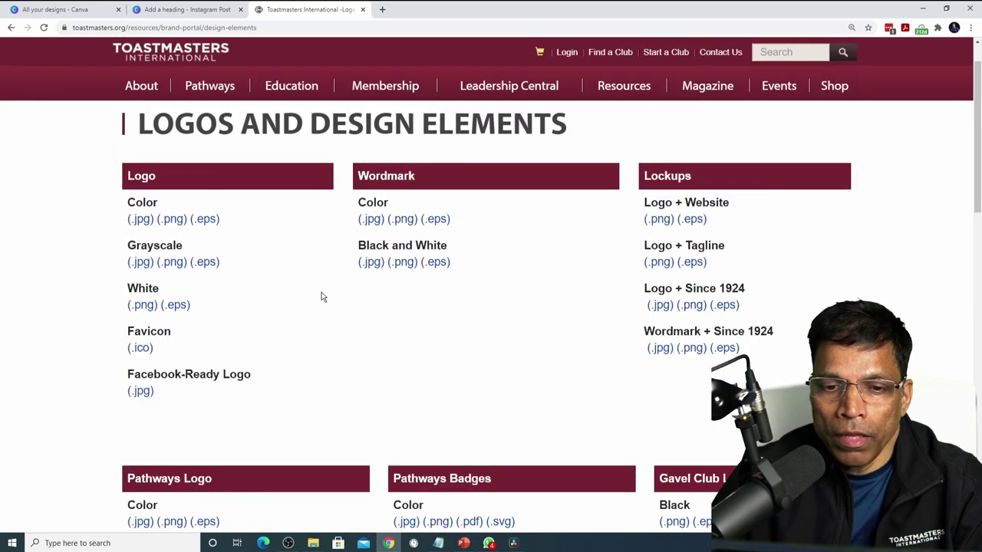
# - Open the colour .png Toastmasters logo and copy the image
pyautogui.click(173, 219)
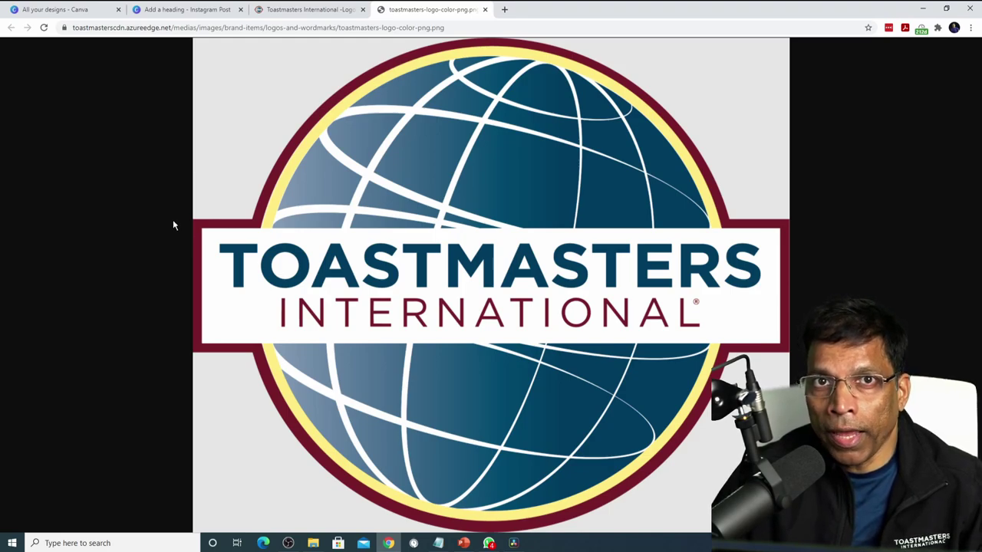
pyautogui.rightClick(473, 171)
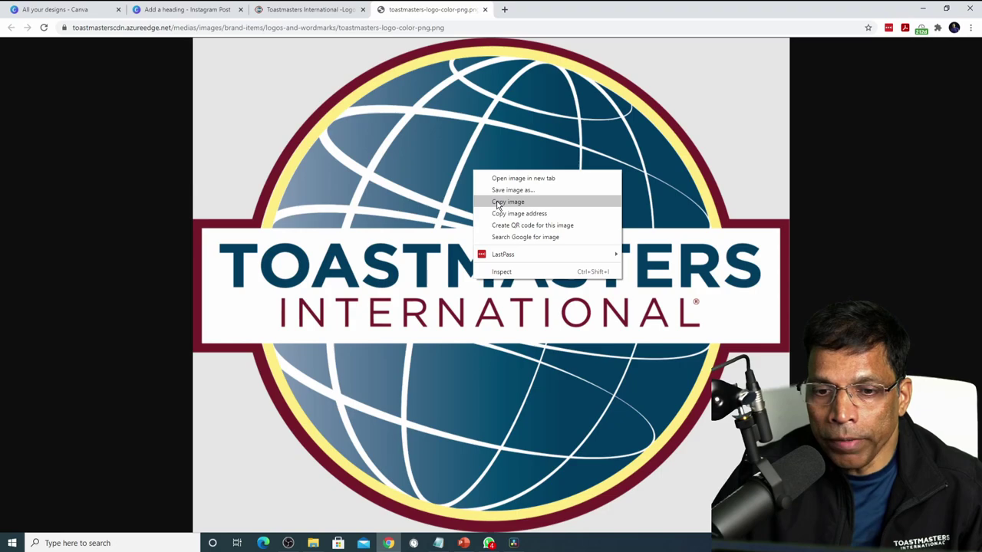
pyautogui.click(497, 202)
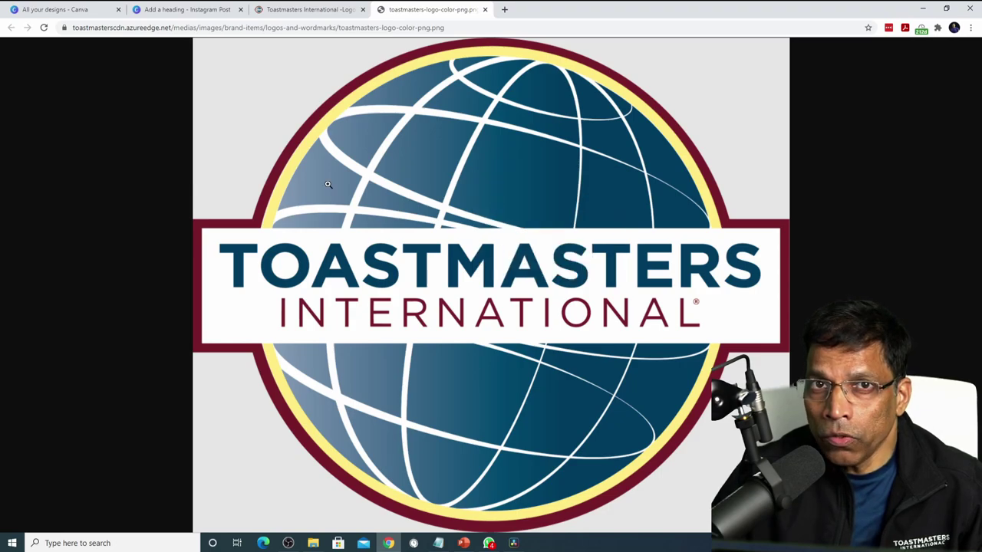
# - Paste the copied logo into the Canva post and shrink it in the top-left corner
pyautogui.click(188, 10)
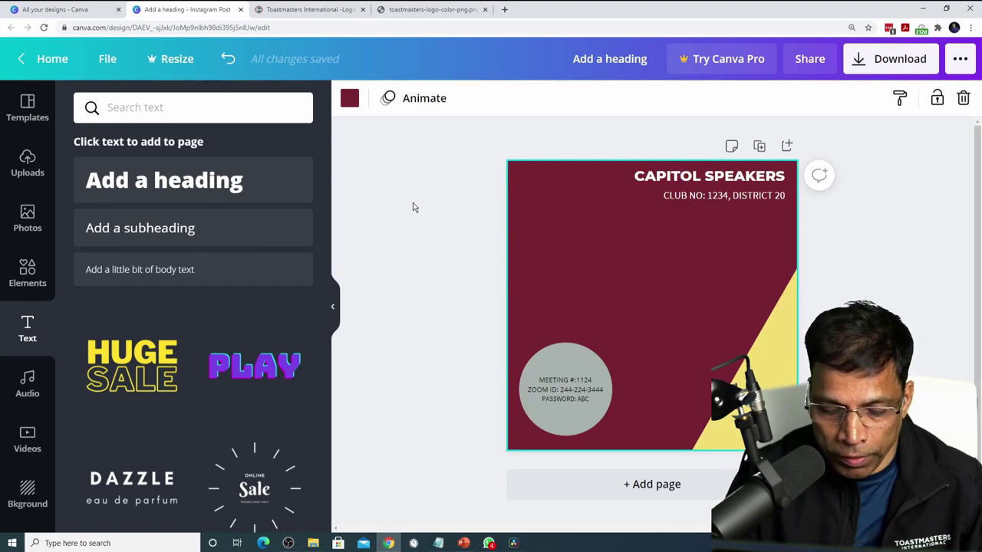
pyautogui.hotkey('ctrl', 'v')
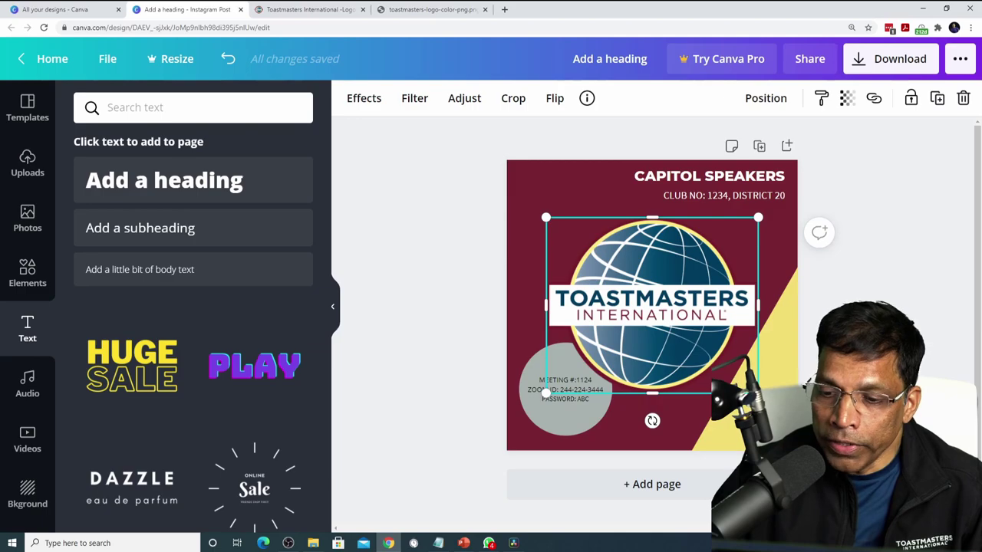
pyautogui.moveTo(757, 392); pyautogui.dragTo(548, 211)
pyautogui.click(419, 216)
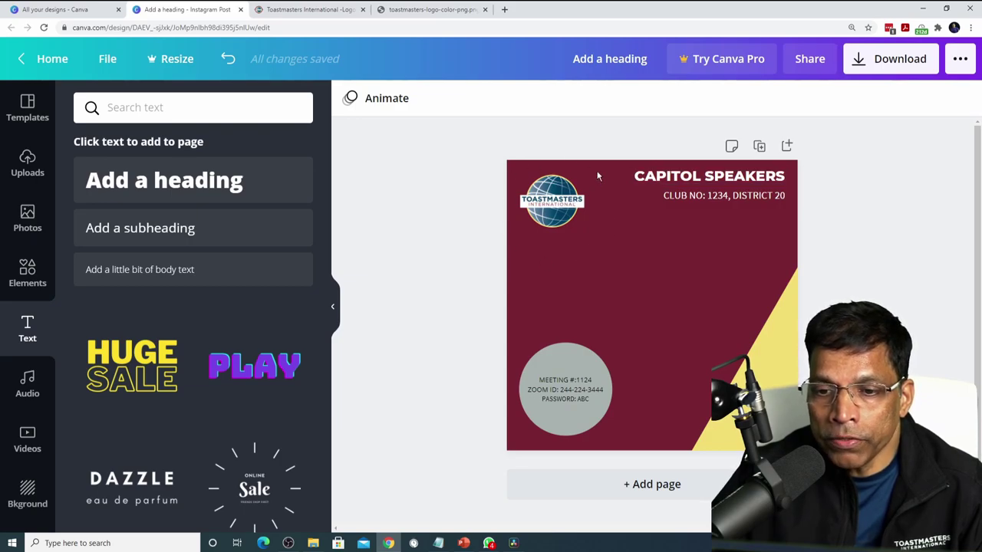
# - Try moving the logo beside the club title, then undo it back to the top-left corner
pyautogui.moveTo(532, 197); pyautogui.dragTo(520, 198)
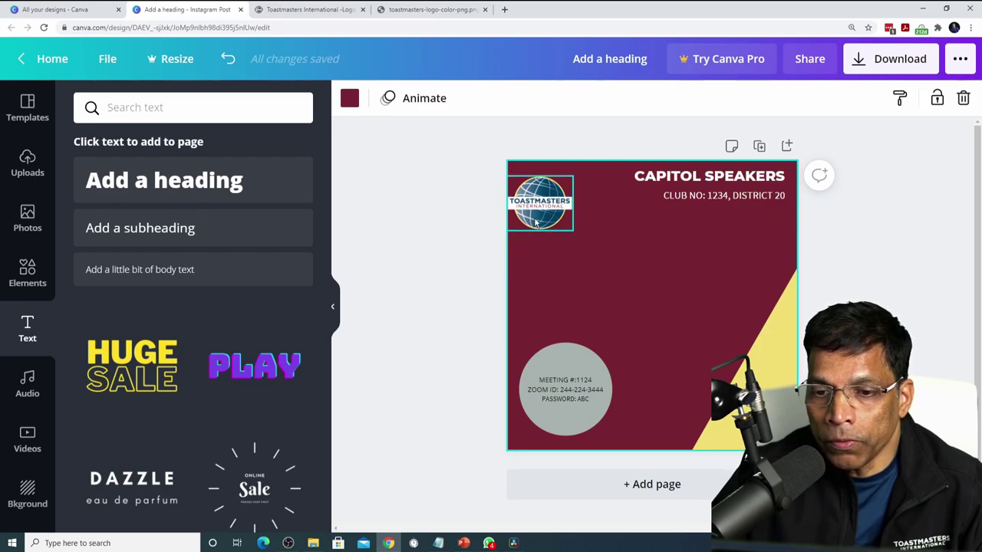
pyautogui.moveTo(537, 222); pyautogui.dragTo(673, 216)
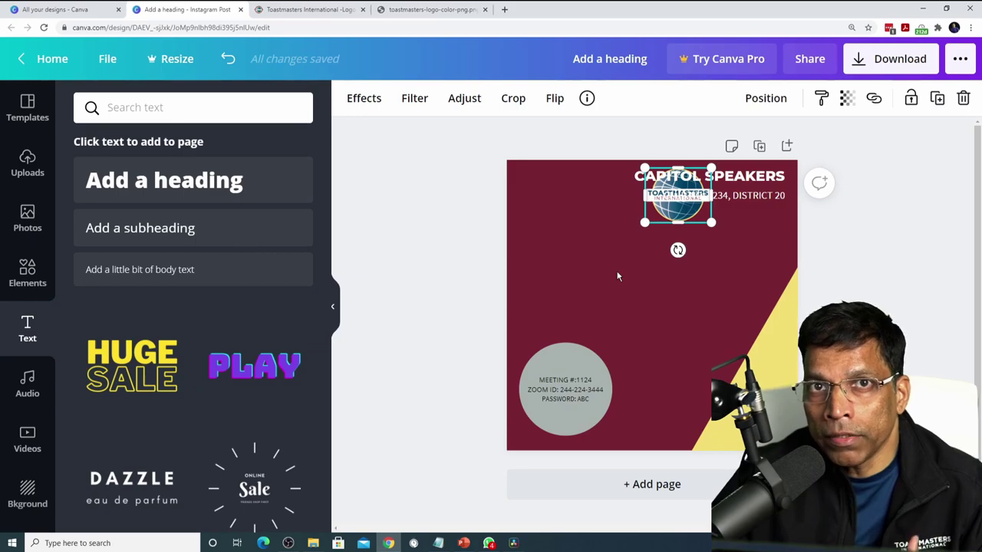
pyautogui.hotkey('ctrl', 'z')
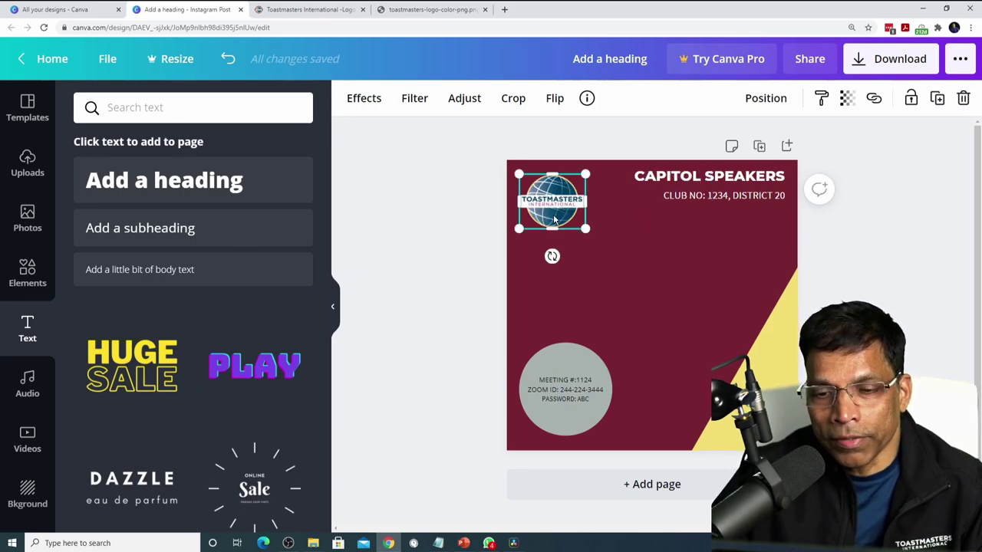
pyautogui.click(288, 543)
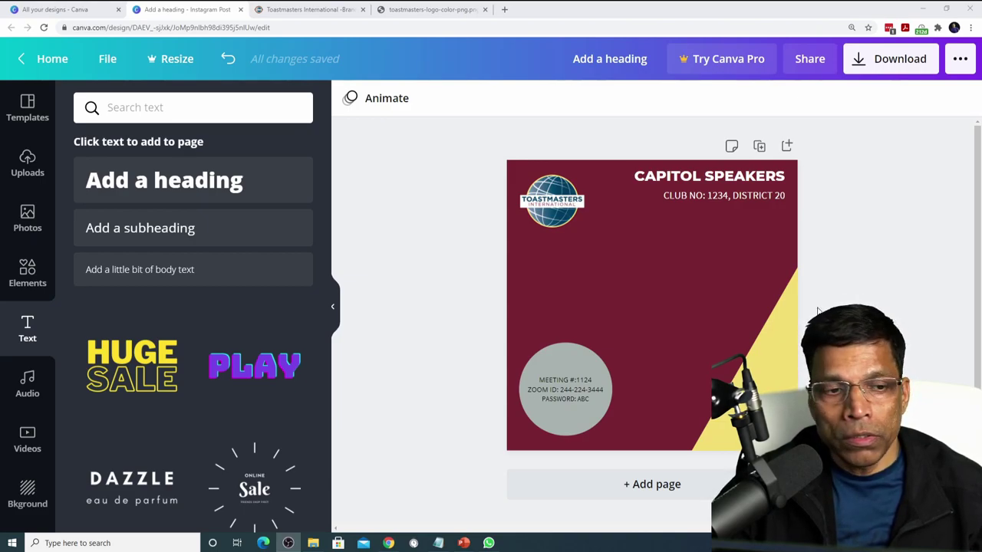
pyautogui.click(17, 173)
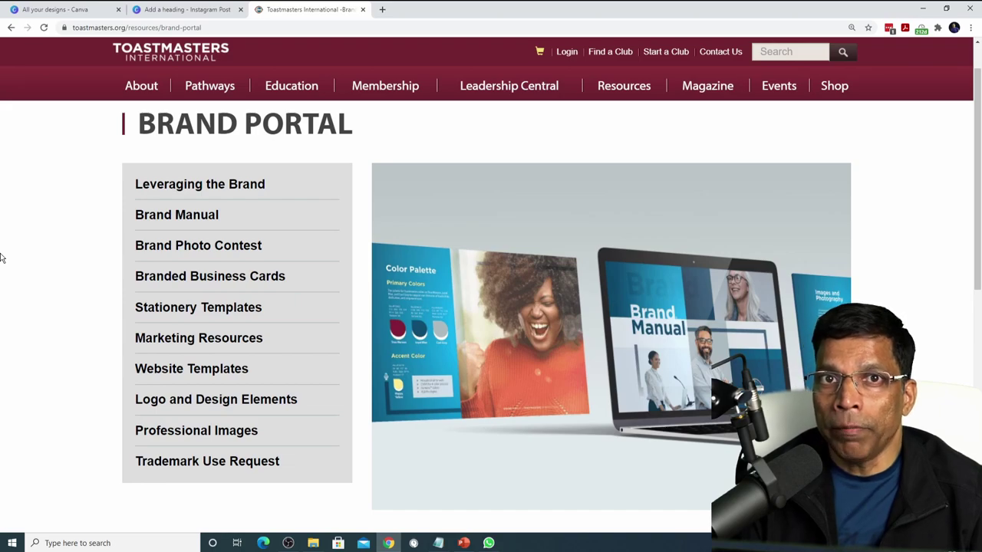
# - Open the Toastmasters Brand Manual PDF from the Brand Manual page
pyautogui.click(157, 220)
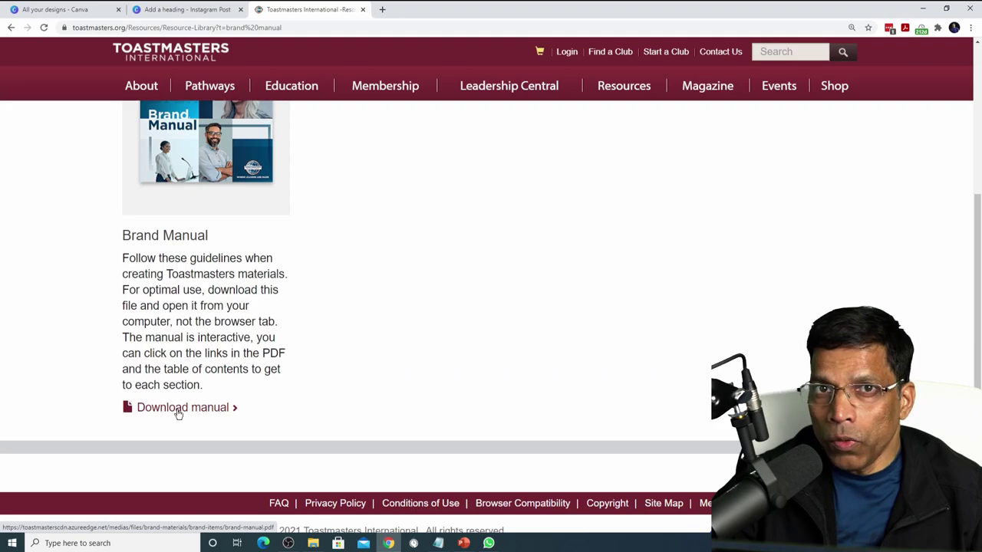
pyautogui.click(177, 412)
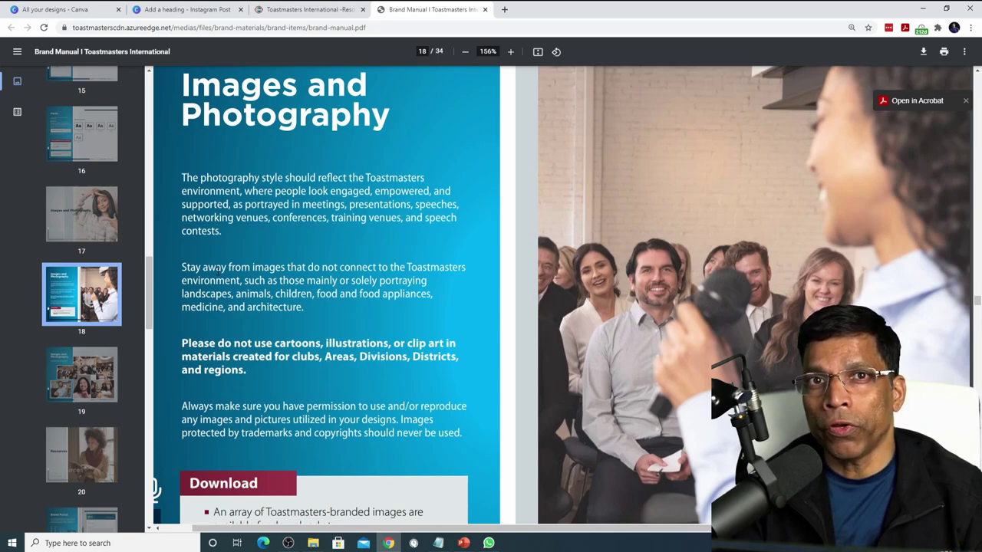
# - Upload DSC_4231_filtered_Small.jpg from the device and add it to the post
pyautogui.hotkey('ctrl', '2')
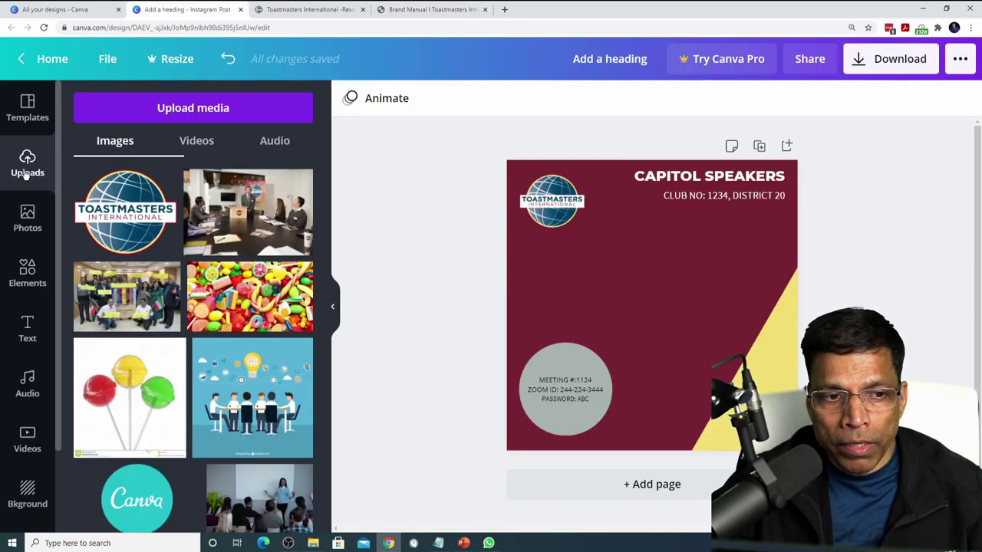
pyautogui.click(207, 109)
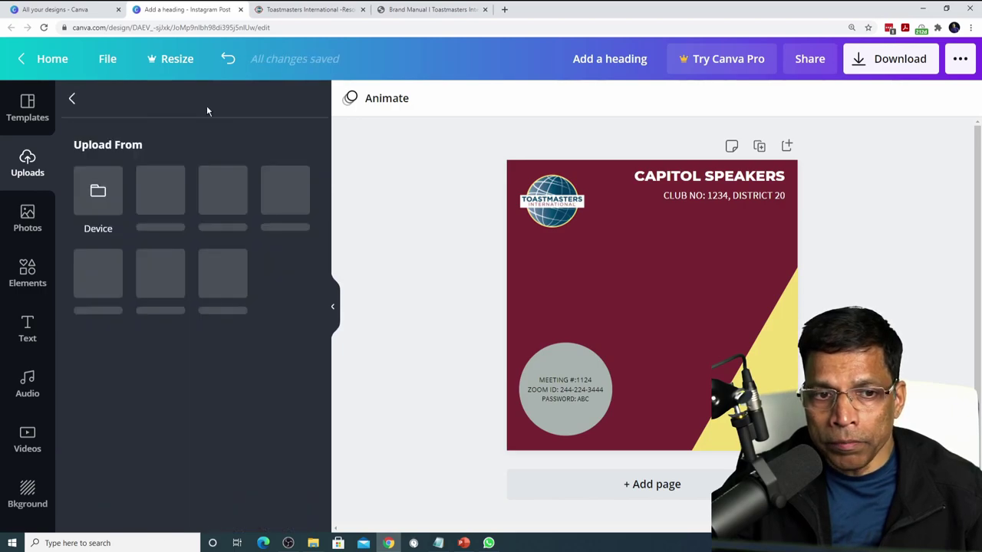
pyautogui.click(98, 200)
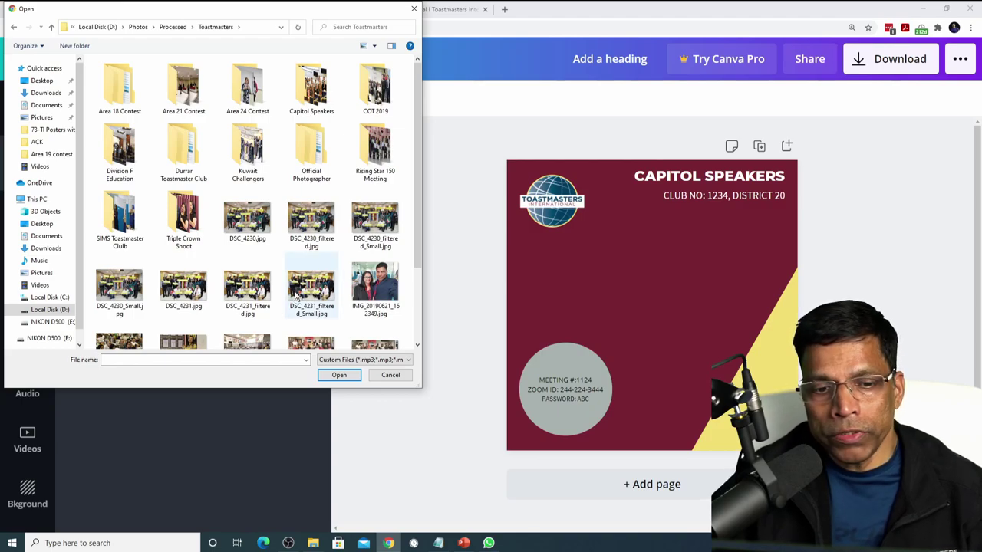
pyautogui.click(306, 295)
pyautogui.click(345, 376)
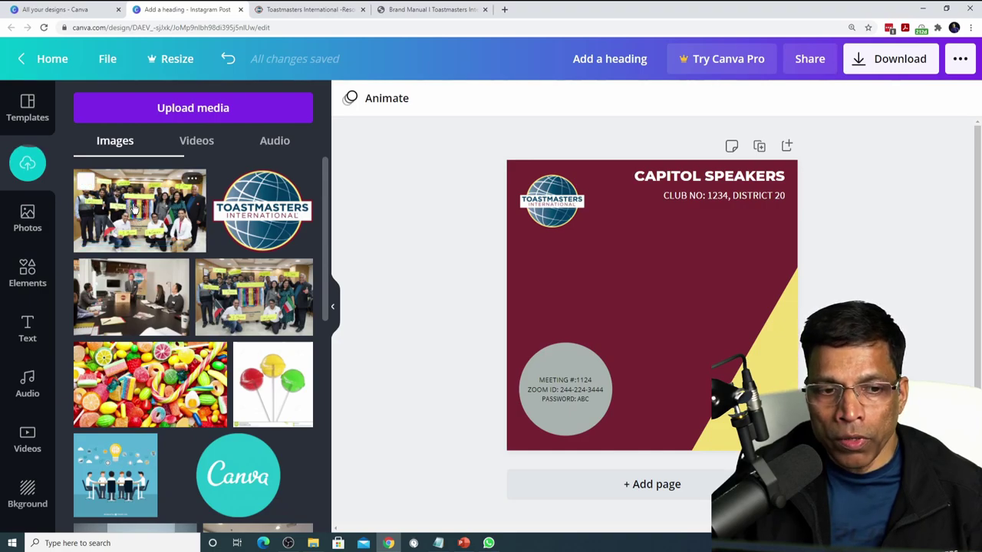
pyautogui.click(133, 208)
# - Move and shrink the group photo so it sits in the middle below the heading
pyautogui.moveTo(655, 310); pyautogui.dragTo(677, 281)
pyautogui.moveTo(765, 332); pyautogui.dragTo(740, 312)
pyautogui.moveTo(681, 270); pyautogui.dragTo(681, 295)
pyautogui.hotkey('ctrl', 'Tab')
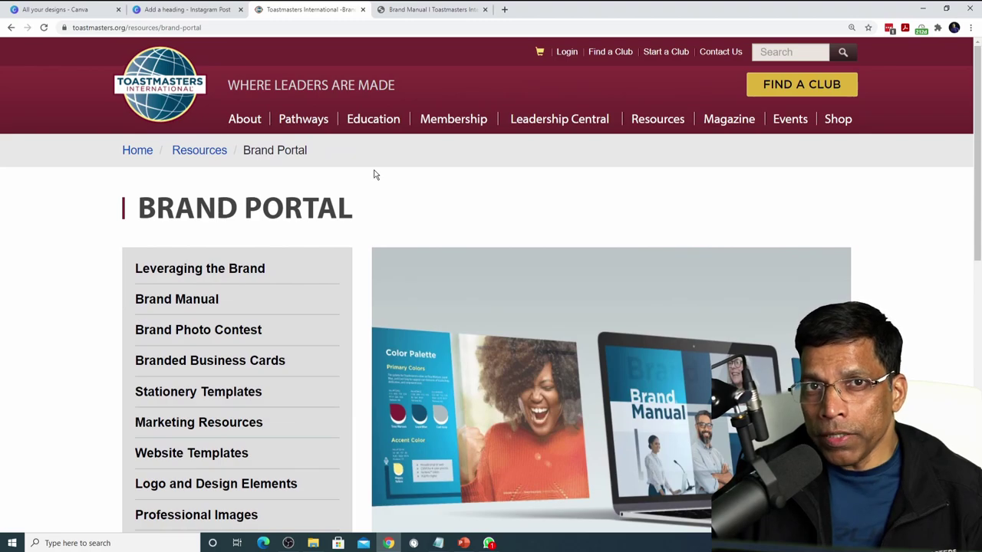
# - Open CMM_39.jpg in the Professional Images Branded Photo Collection - February gallery
pyautogui.scroll(-1, 373, 175)
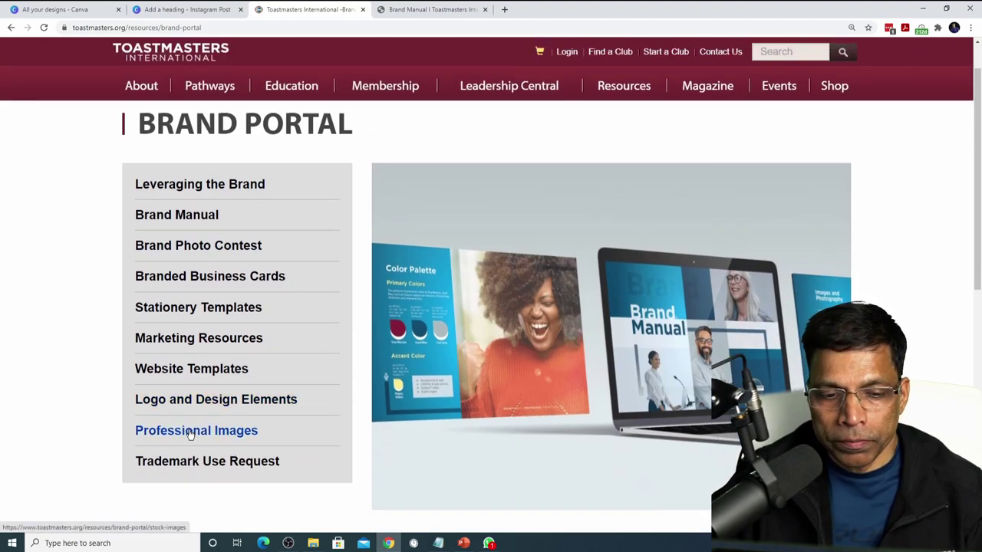
pyautogui.click(190, 433)
pyautogui.click(165, 368)
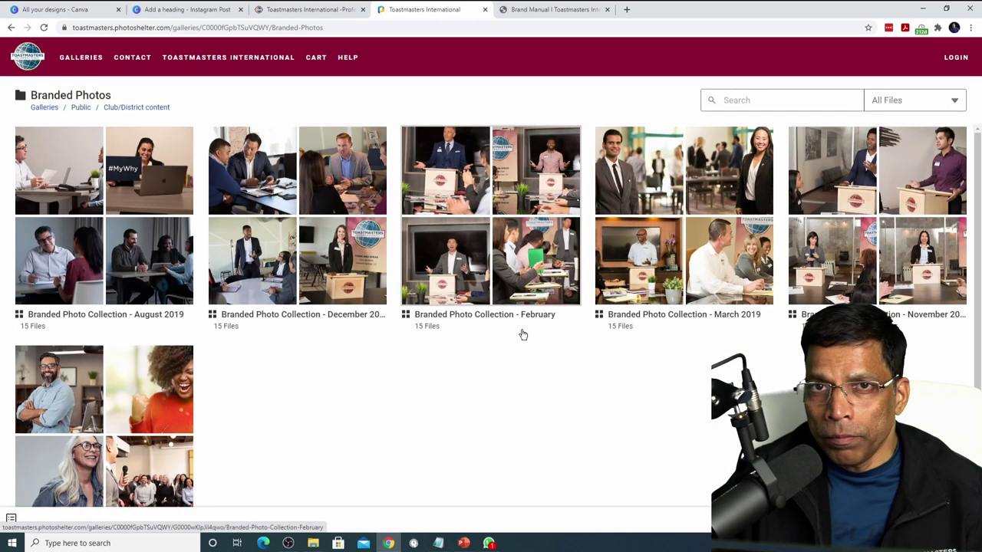
pyautogui.click(503, 314)
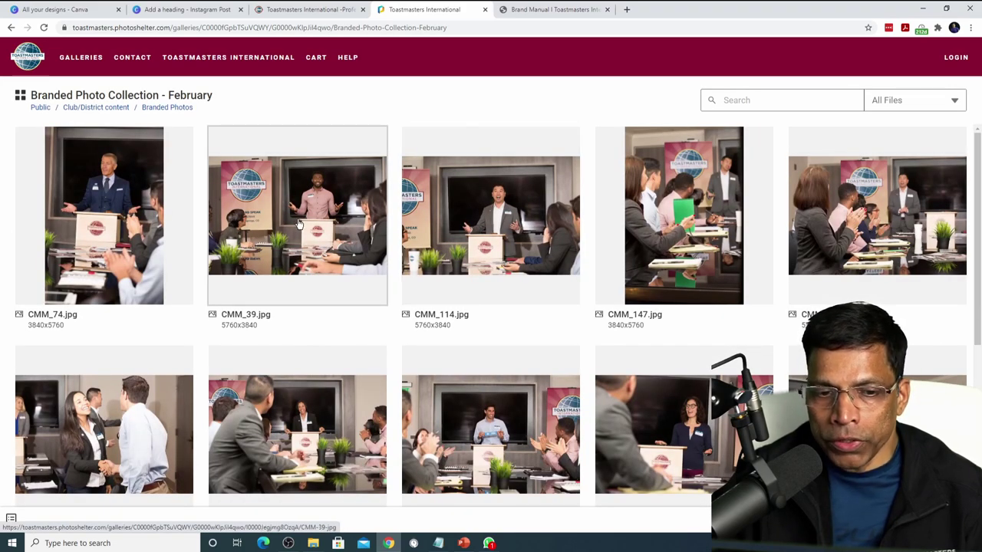
pyautogui.click(299, 223)
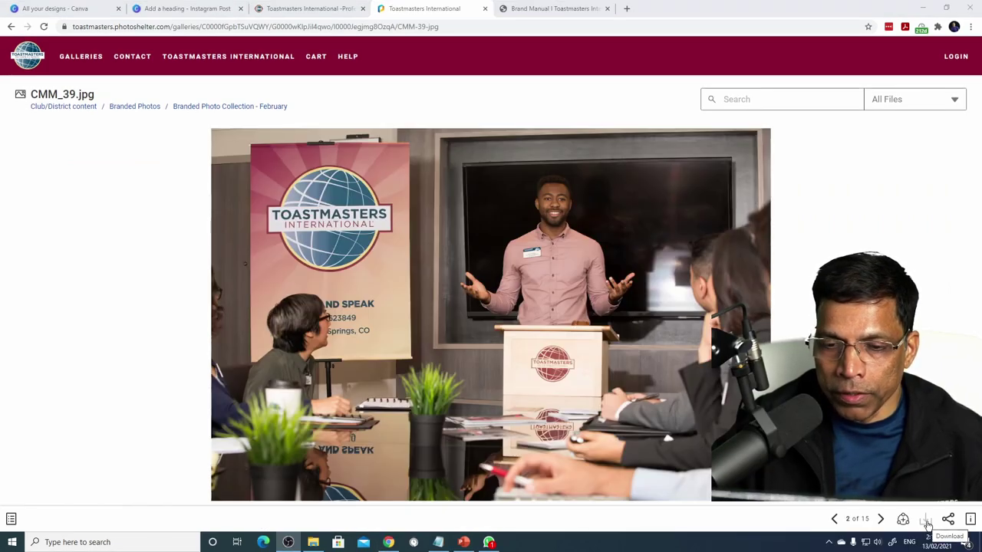
# - Download CMM_39.jpg as a JPEG - medium (1200 px) file
pyautogui.click(926, 523)
pyautogui.click(553, 278)
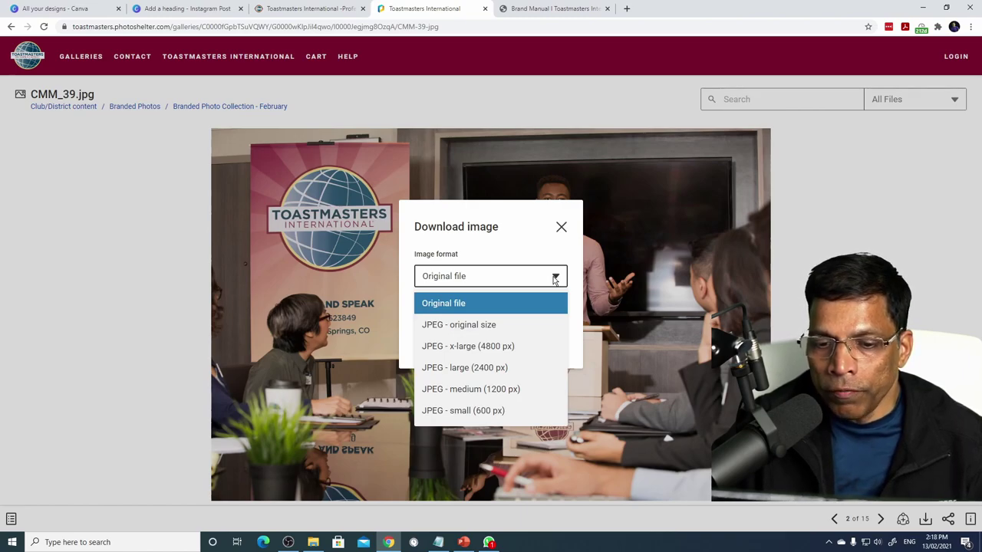
pyautogui.click(496, 395)
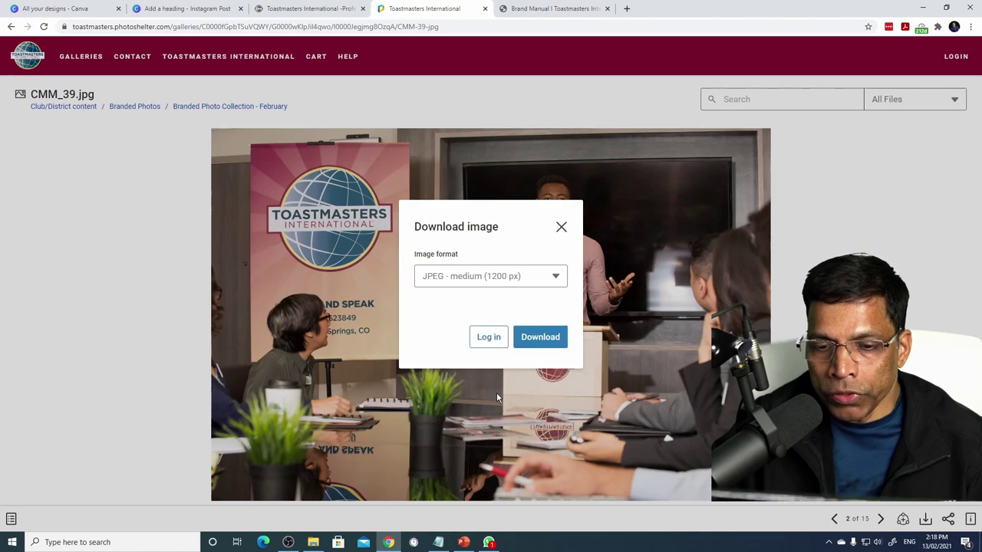
pyautogui.click(544, 345)
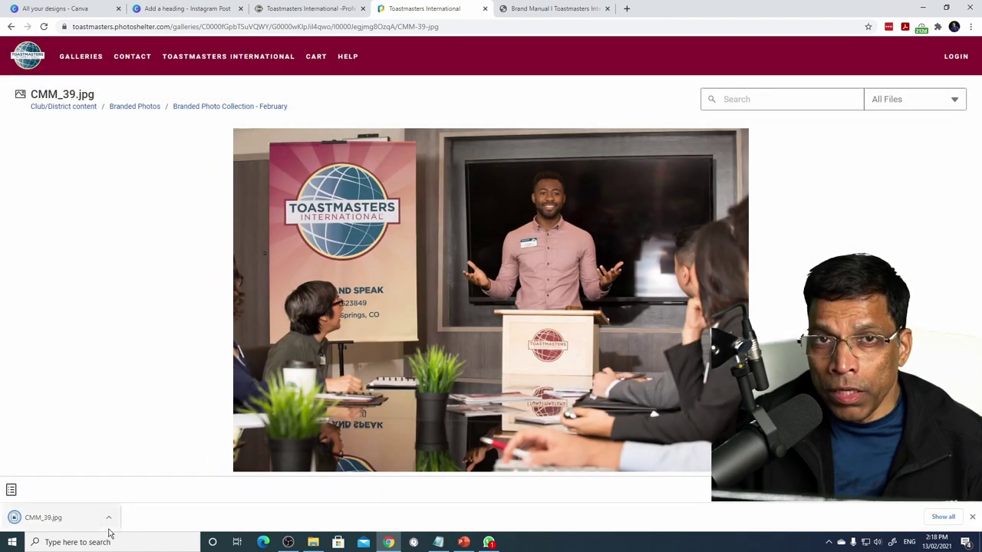
pyautogui.hotkey('ctrl', '2')
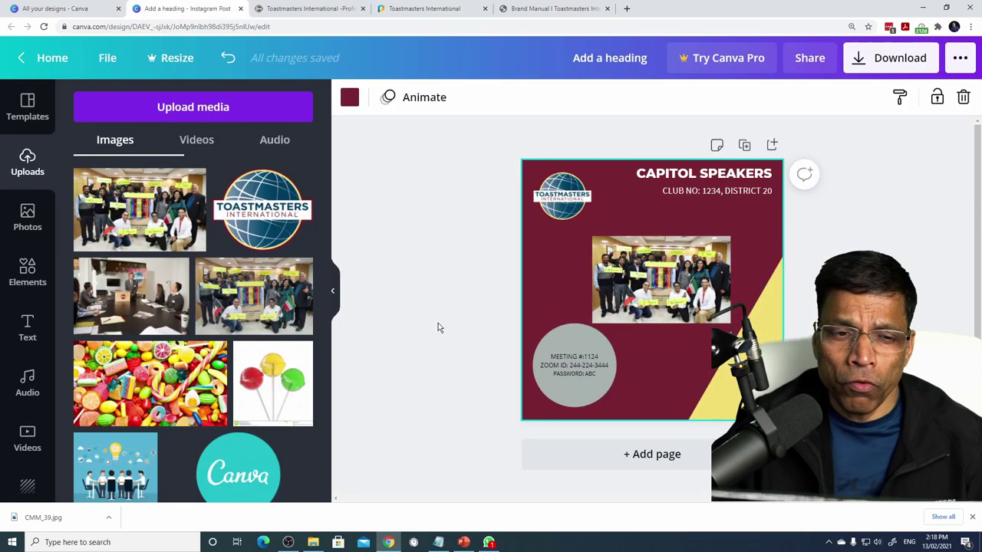
# - Upload CMM_39.jpg from the Downloads folder into Canva's uploads
pyautogui.click(221, 114)
pyautogui.click(101, 198)
pyautogui.click(44, 92)
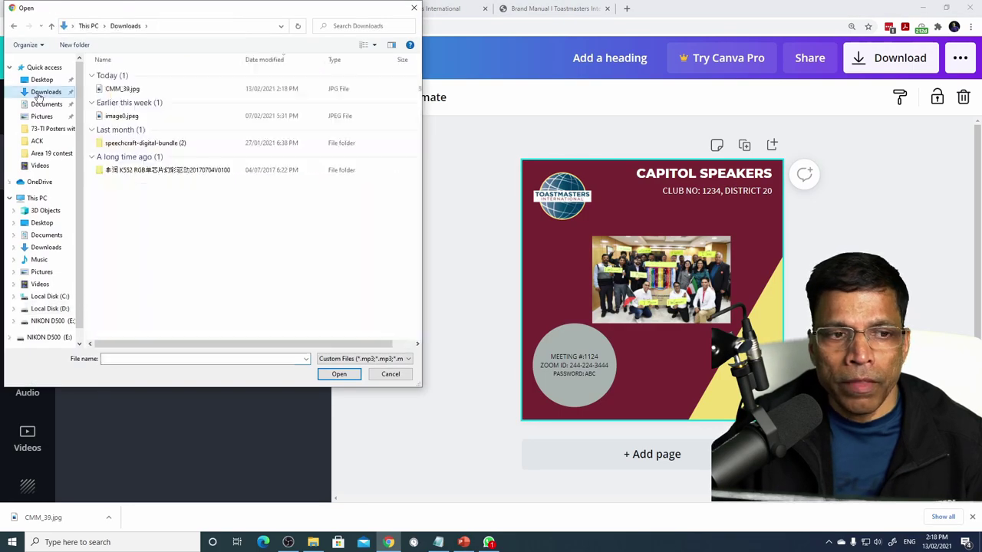
pyautogui.click(130, 90)
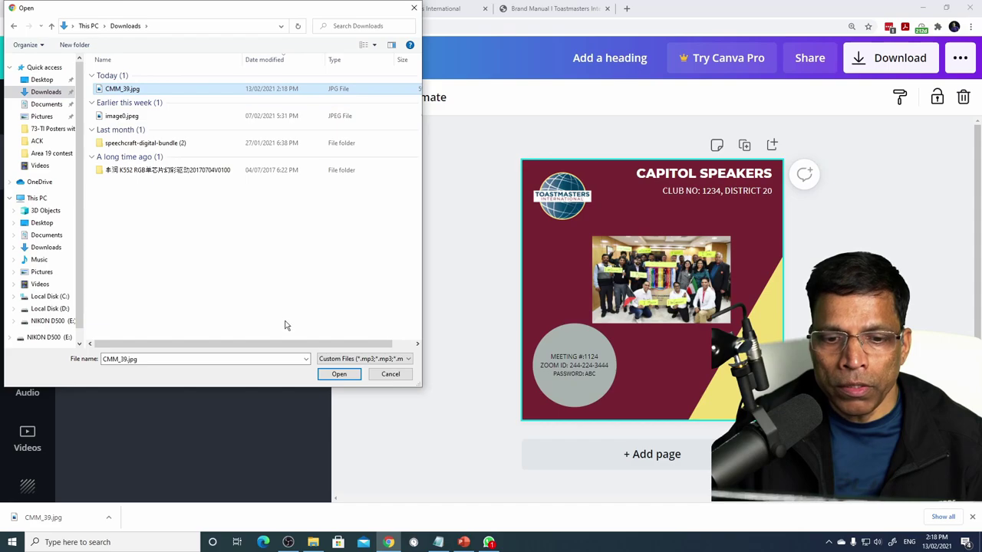
pyautogui.click(338, 375)
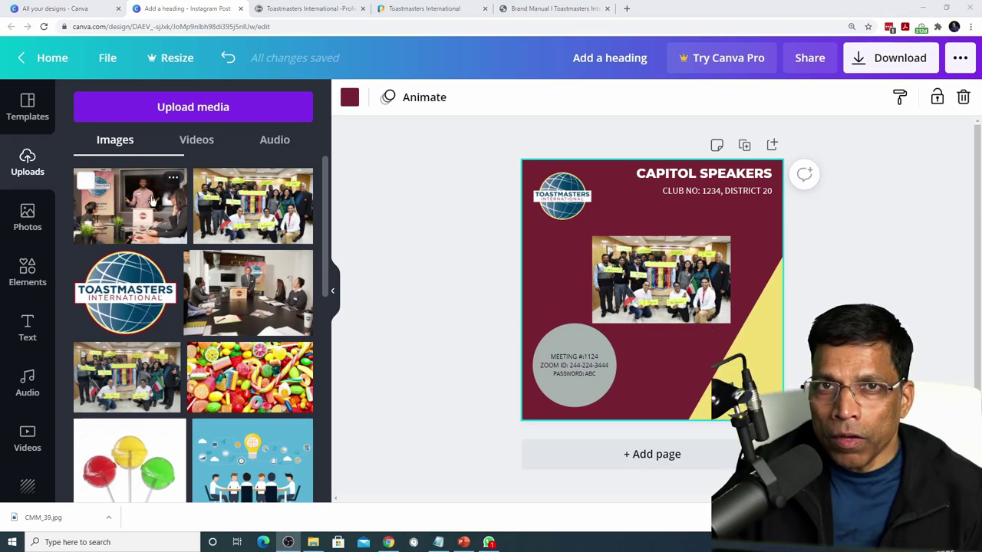
# - Add the CMM_39 meeting photo to the post and delete the old group photo
pyautogui.click(153, 200)
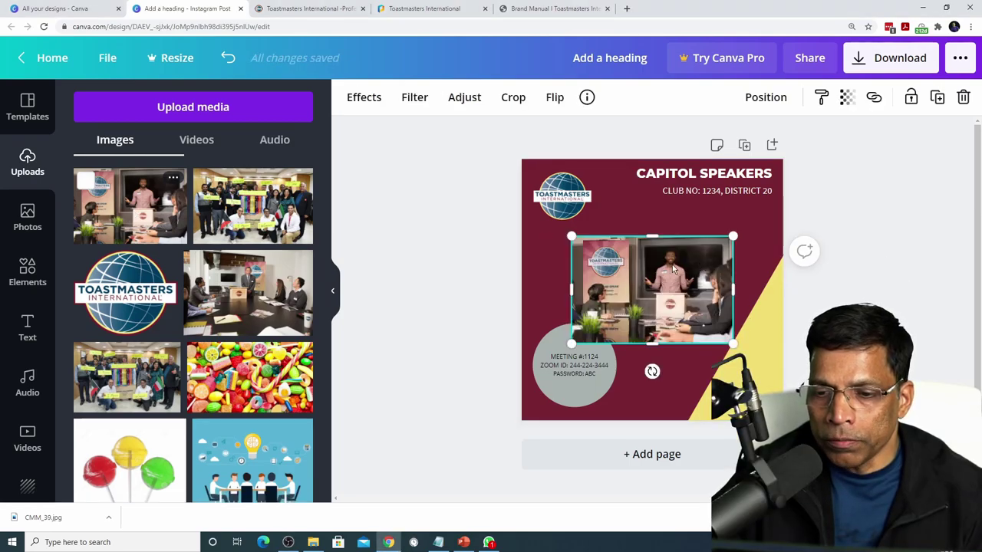
pyautogui.moveTo(672, 268); pyautogui.dragTo(692, 312)
pyautogui.press('Escape')
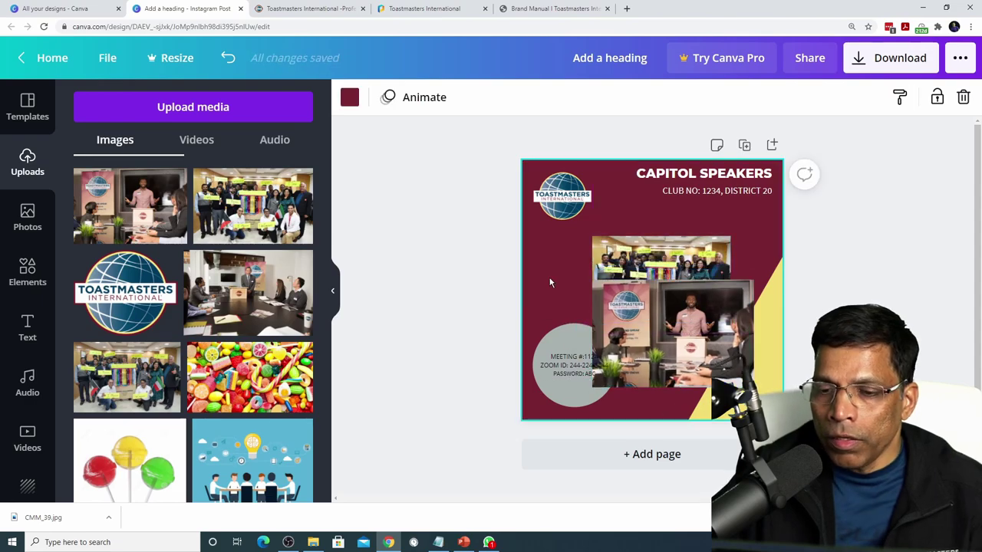
pyautogui.click(675, 244)
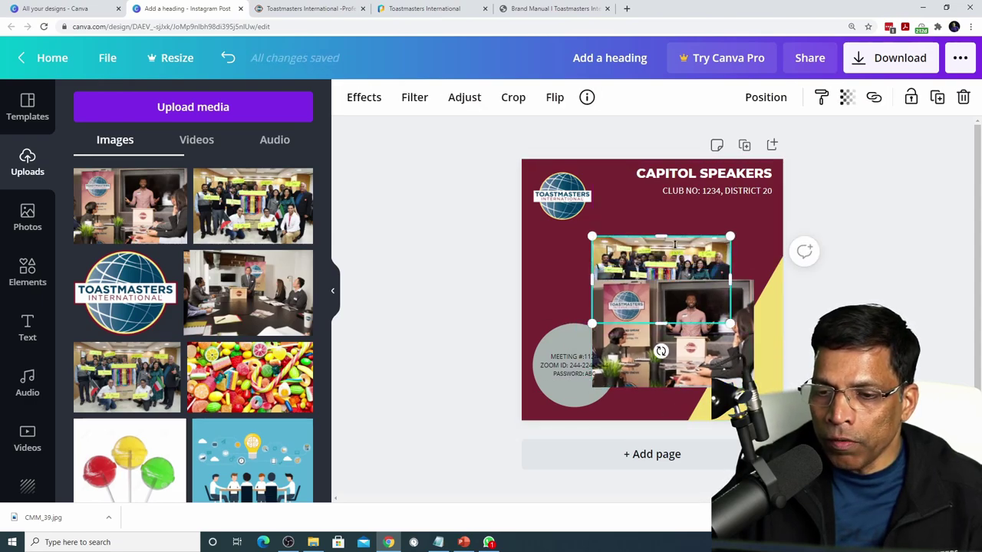
pyautogui.click(964, 97)
# - Place the CMM_39 photo right of centre and send it back one layer
pyautogui.moveTo(666, 314); pyautogui.dragTo(678, 279)
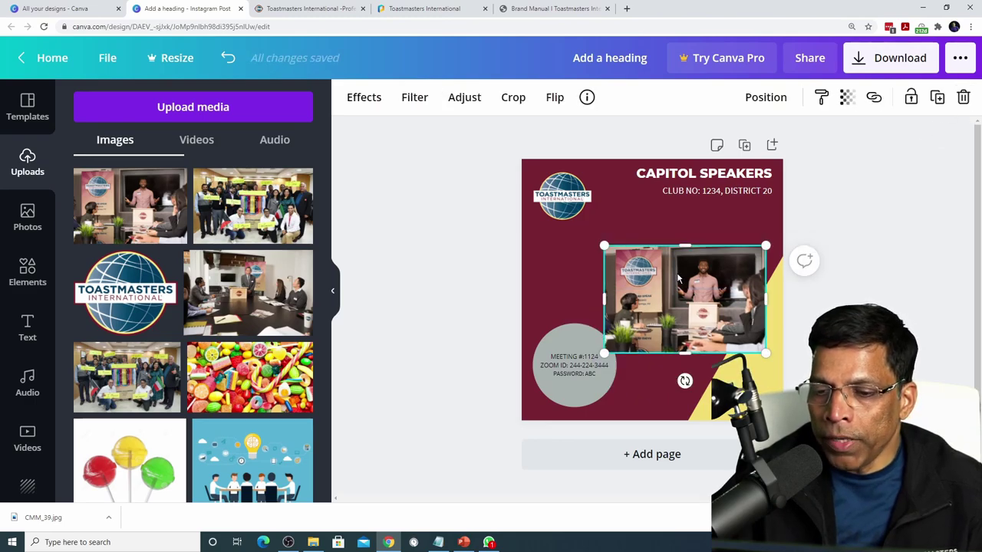
pyautogui.click(765, 96)
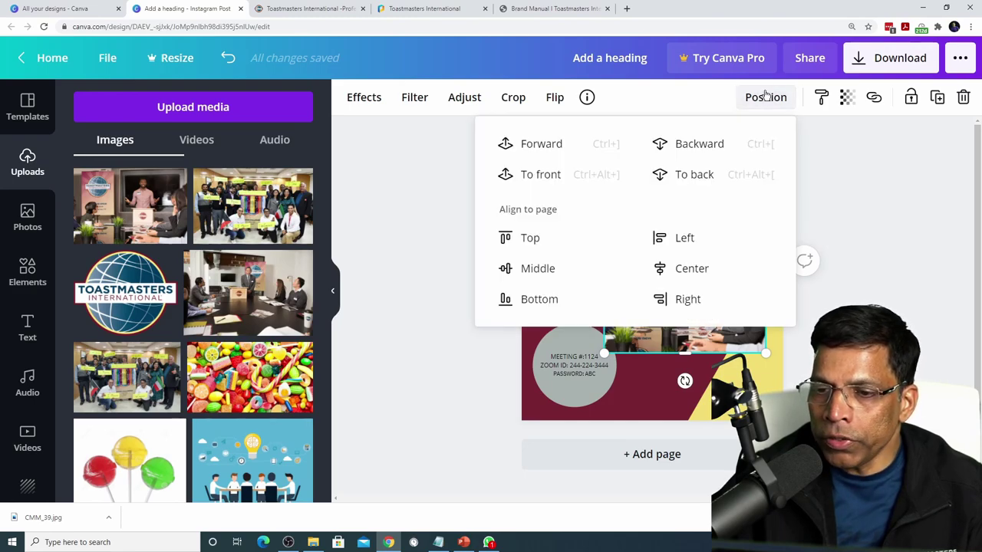
pyautogui.click(699, 143)
pyautogui.click(441, 242)
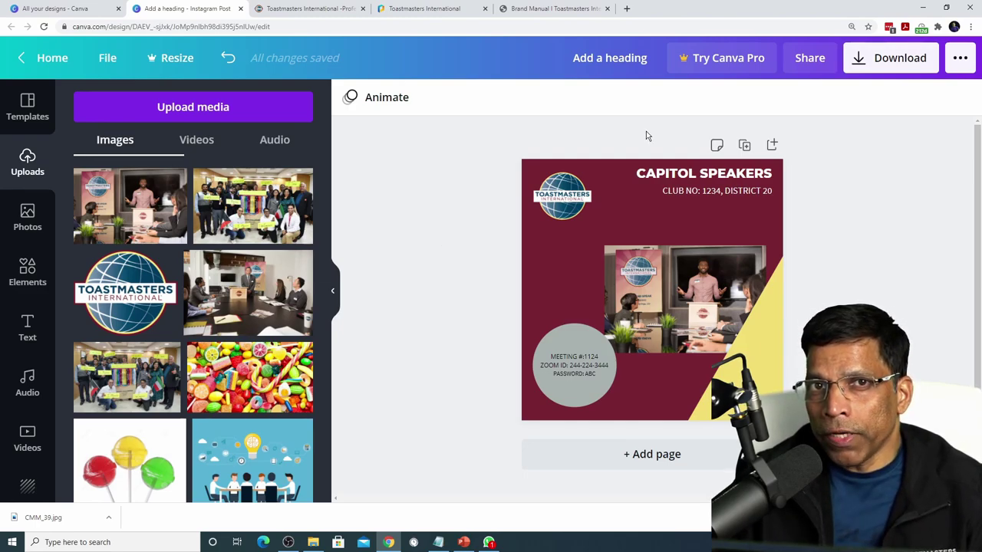
pyautogui.click(897, 66)
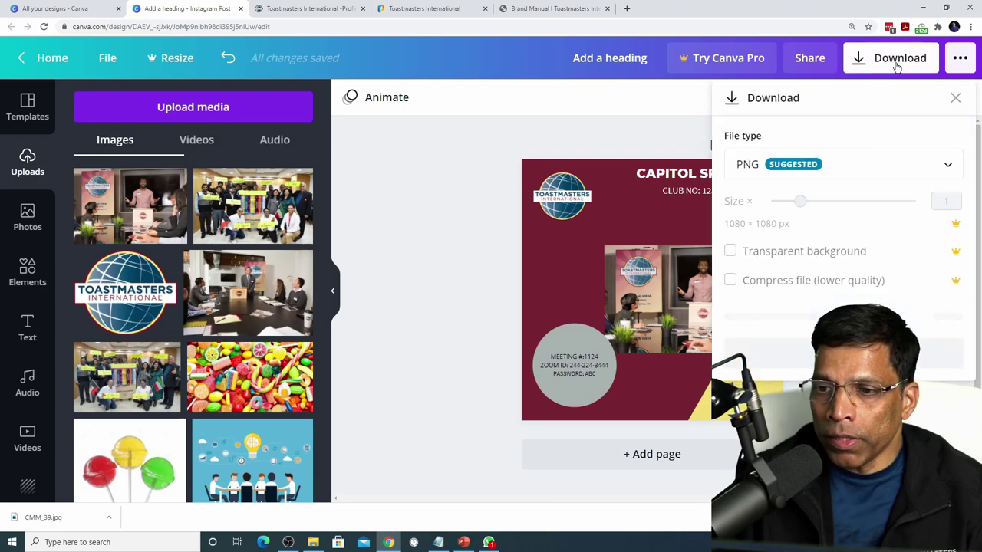
pyautogui.click(947, 169)
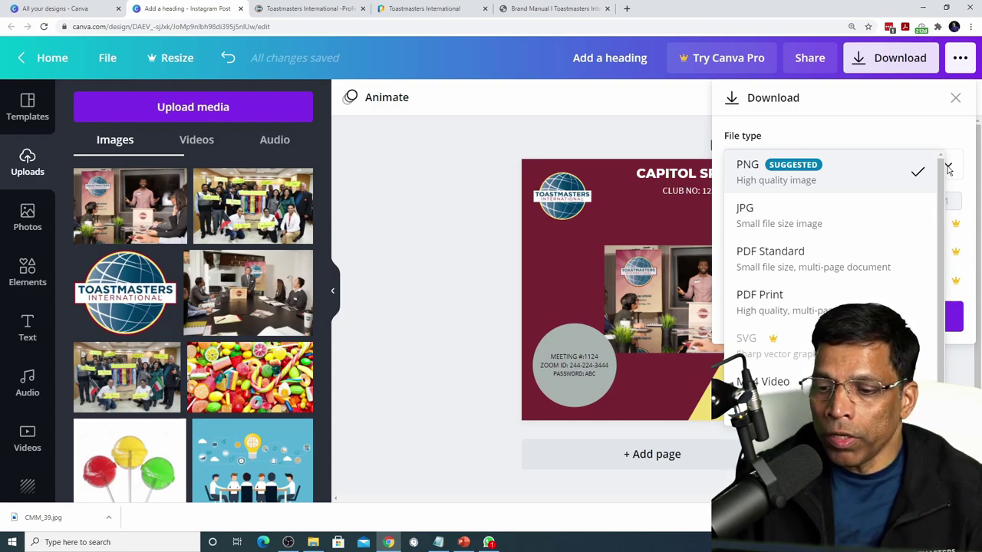
pyautogui.click(658, 140)
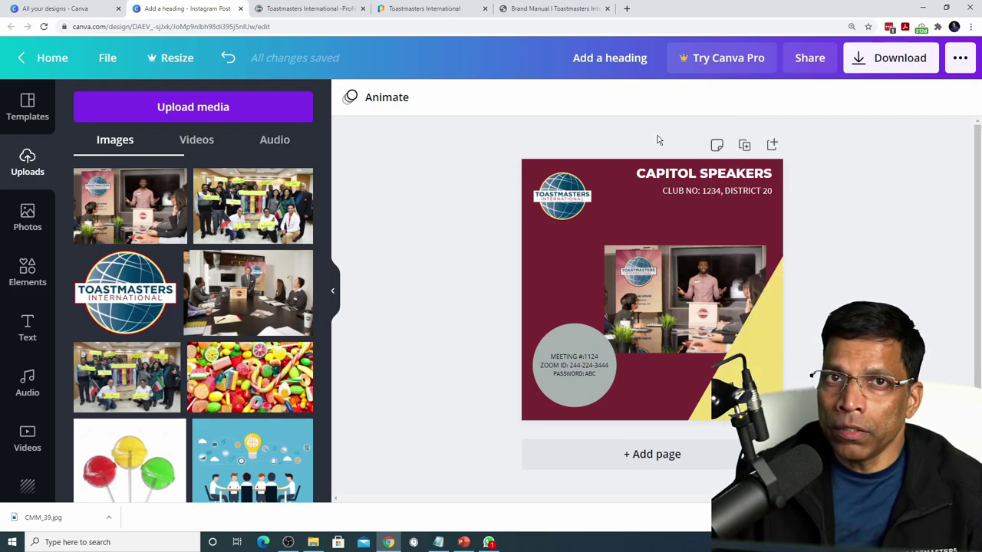
pyautogui.click(960, 60)
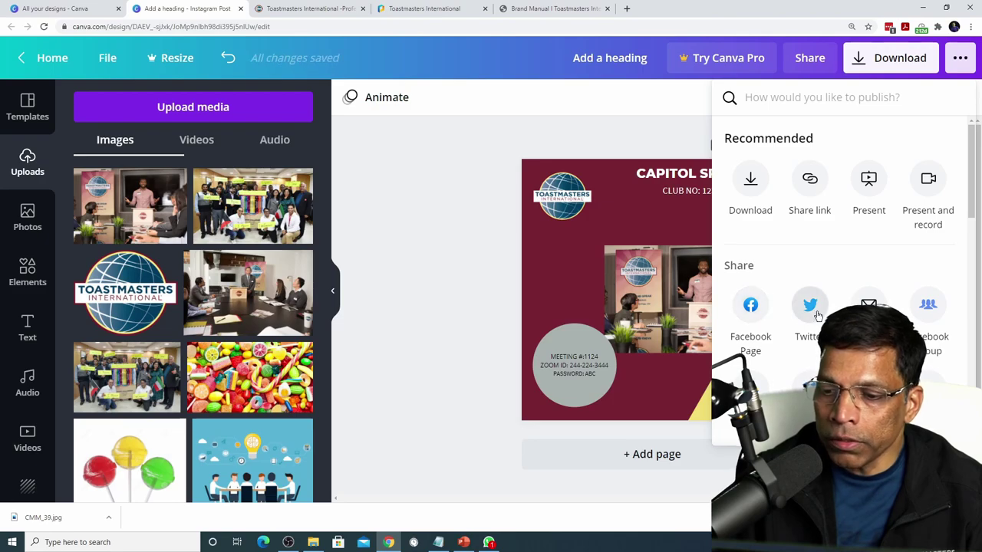
pyautogui.click(440, 211)
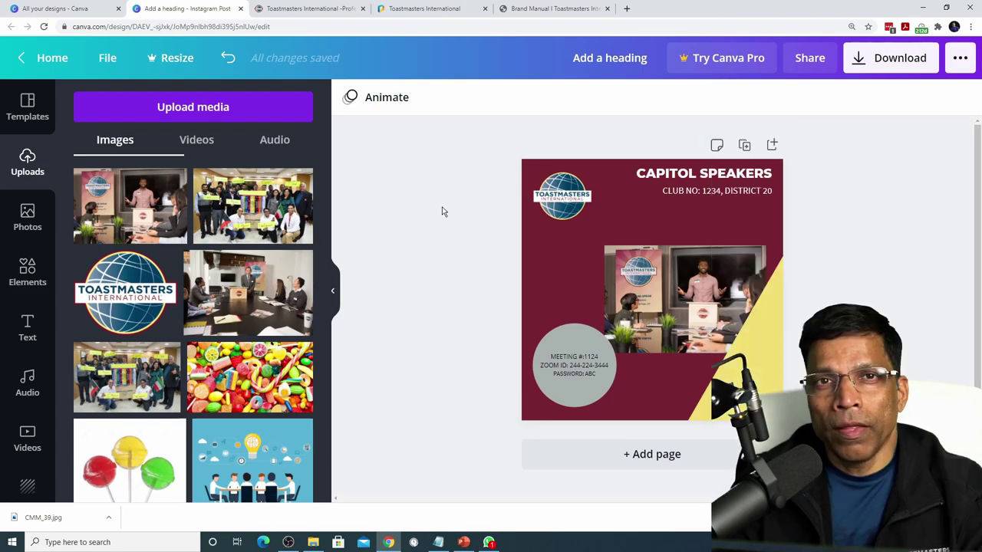